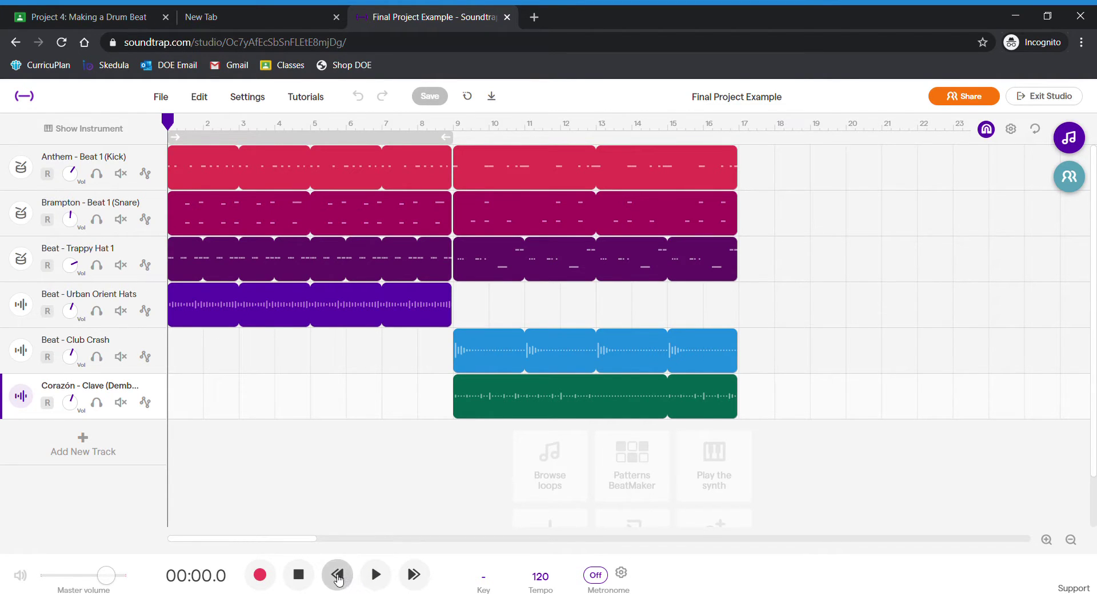
Play the example project, soloing the Kick, Snare and Trappy Hat 1 tracks in turn, and return the playhead to the start
{"action": "left_click", "coordinate": [377, 580]}
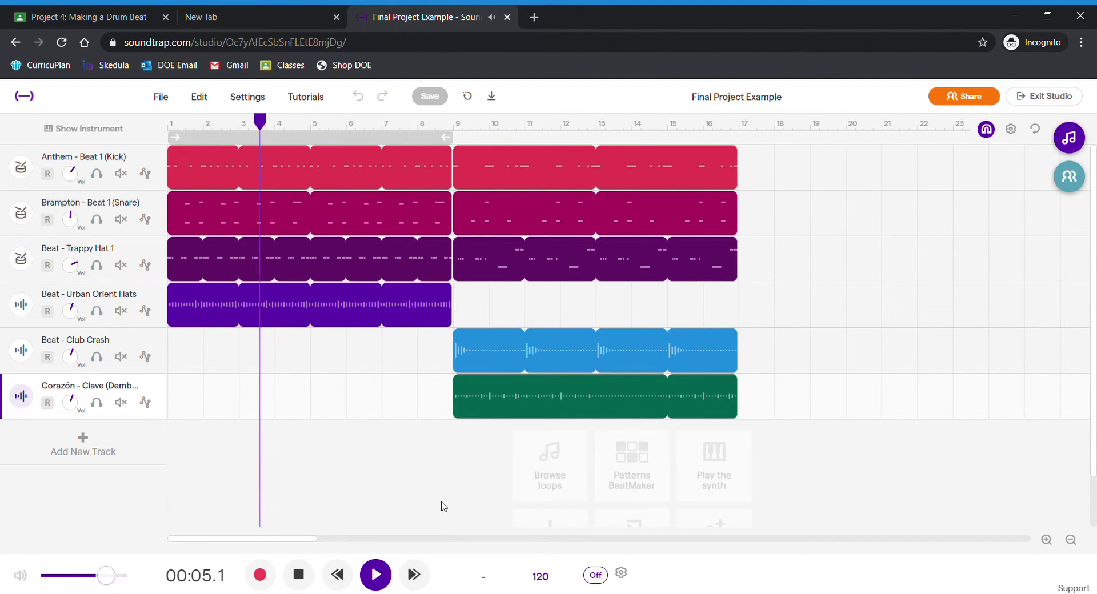
{"action": "left_click", "coordinate": [98, 175]}
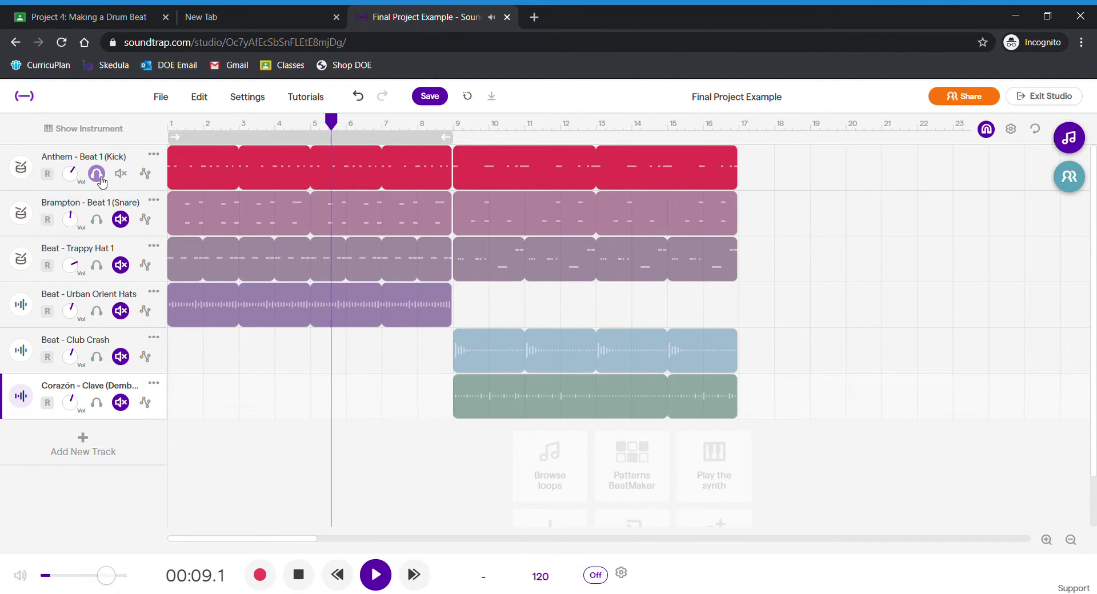
{"action": "left_click", "coordinate": [98, 220]}
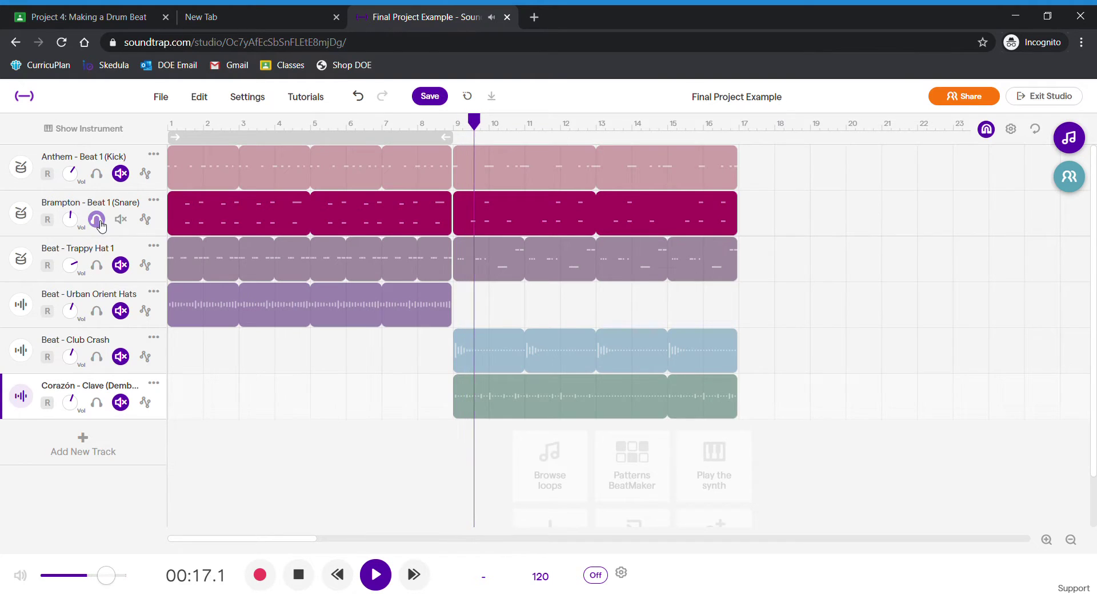
{"action": "left_click", "coordinate": [98, 266]}
{"action": "left_click", "coordinate": [98, 267]}
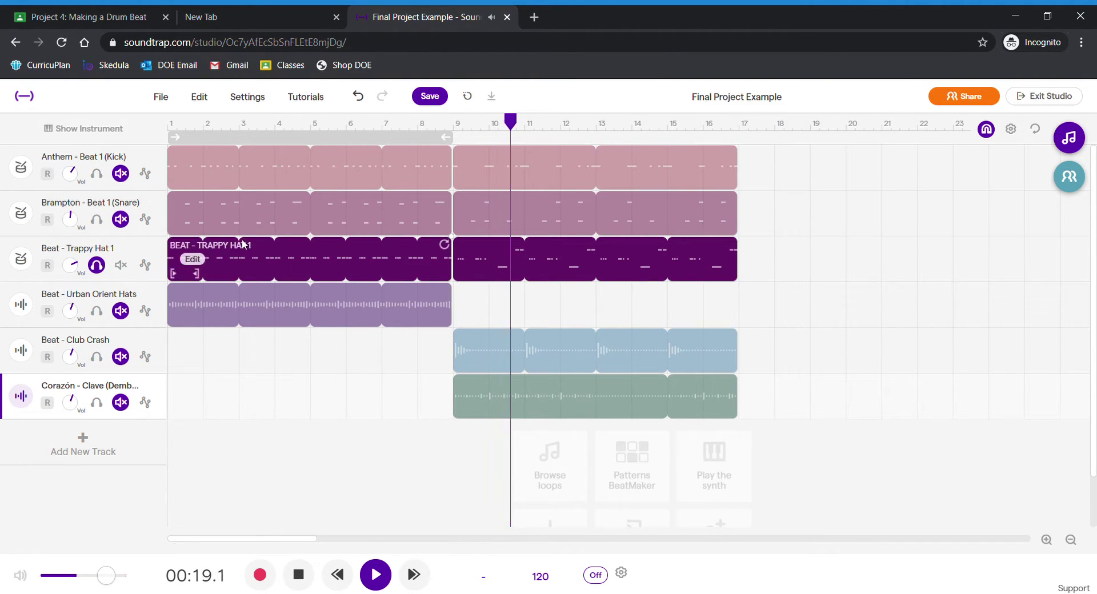
{"action": "left_click", "coordinate": [332, 122]}
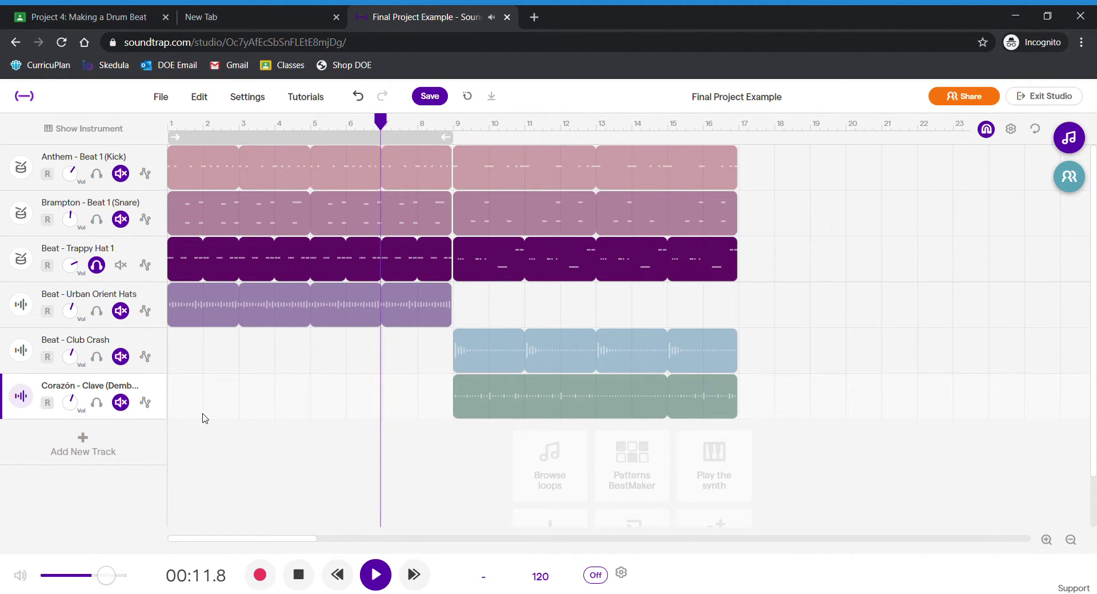
{"action": "left_click", "coordinate": [98, 266]}
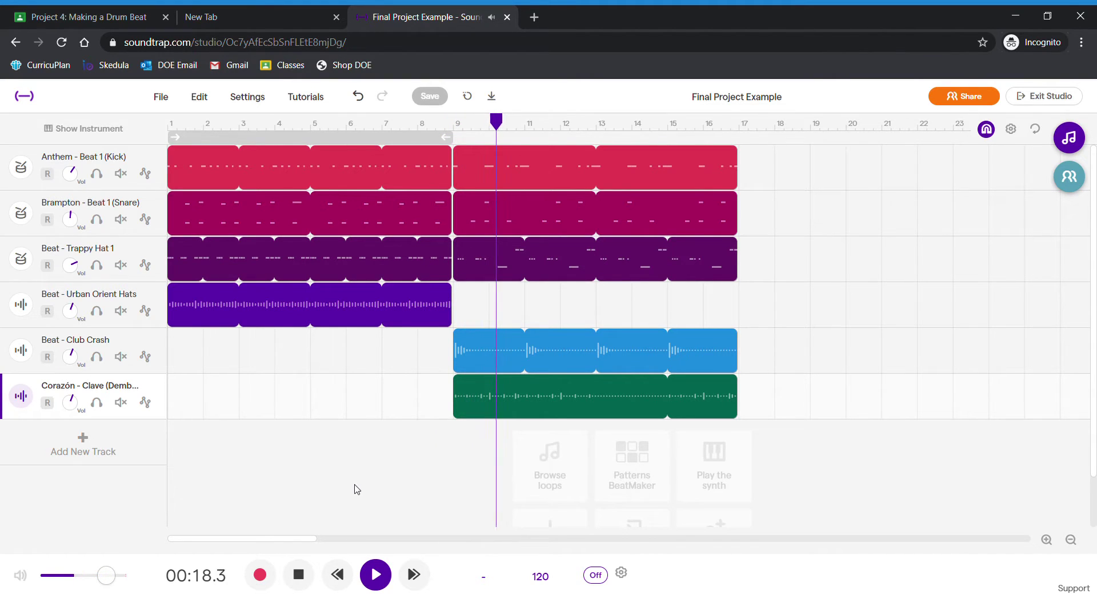
{"action": "left_click", "coordinate": [307, 576]}
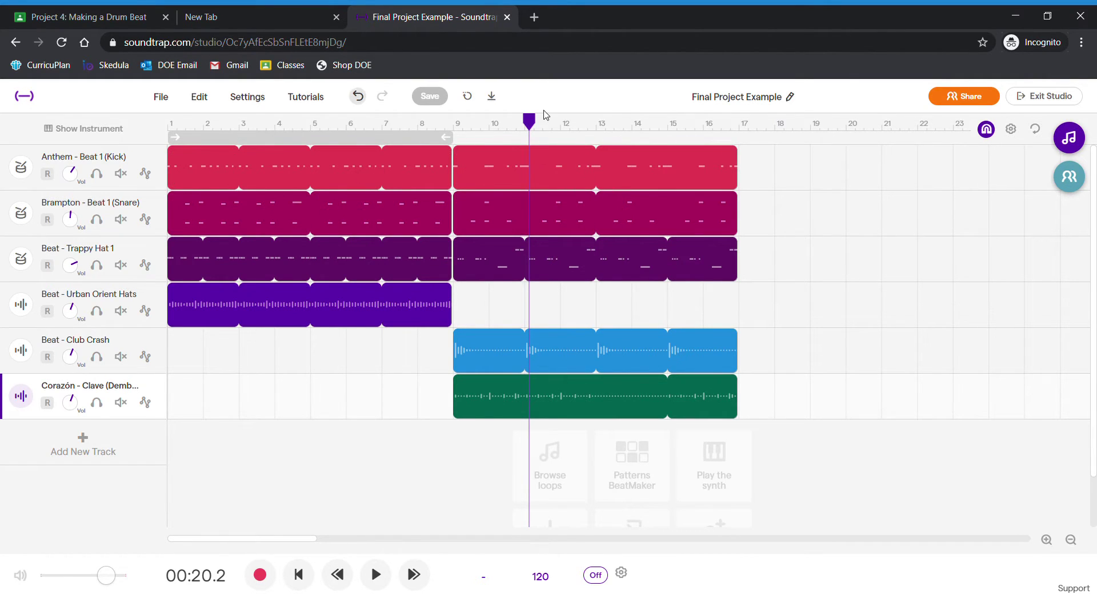
{"action": "left_click_drag", "start_coordinate": [532, 126], "coordinate": [74, 131]}
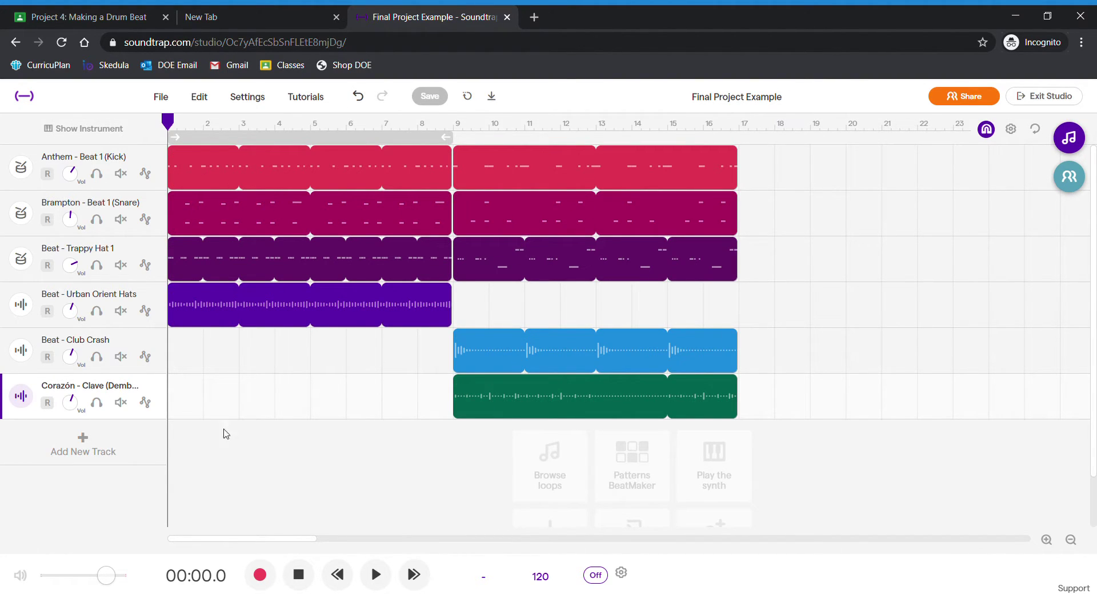
Close the example project and open the Soundtrap assignment link from the Project 4 Google Classroom page, closing the empty browser tab
{"action": "left_click", "coordinate": [507, 17]}
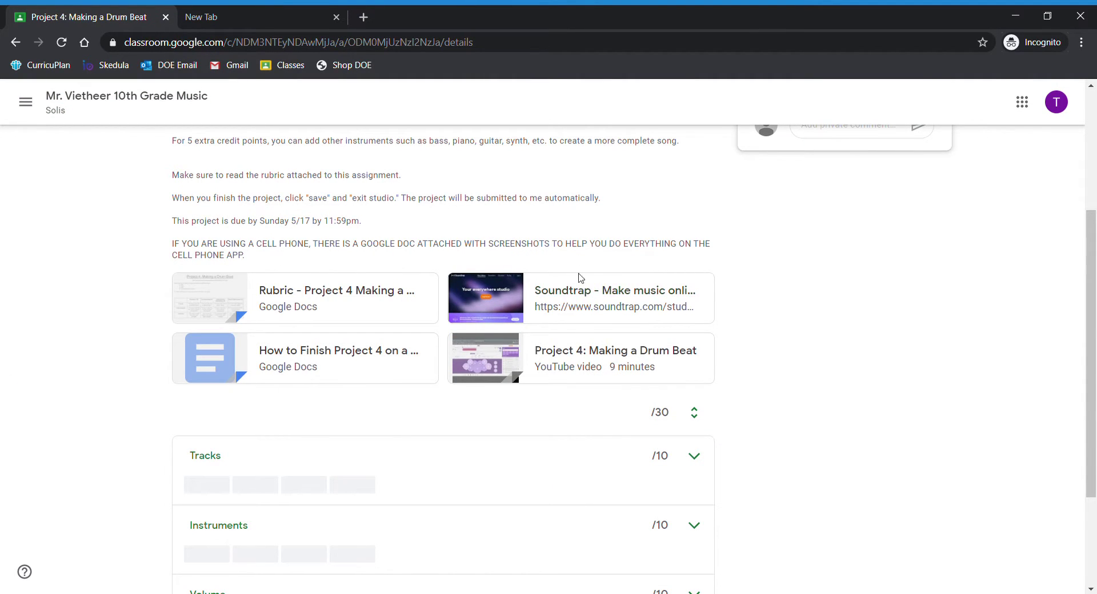
{"action": "left_click", "coordinate": [603, 298]}
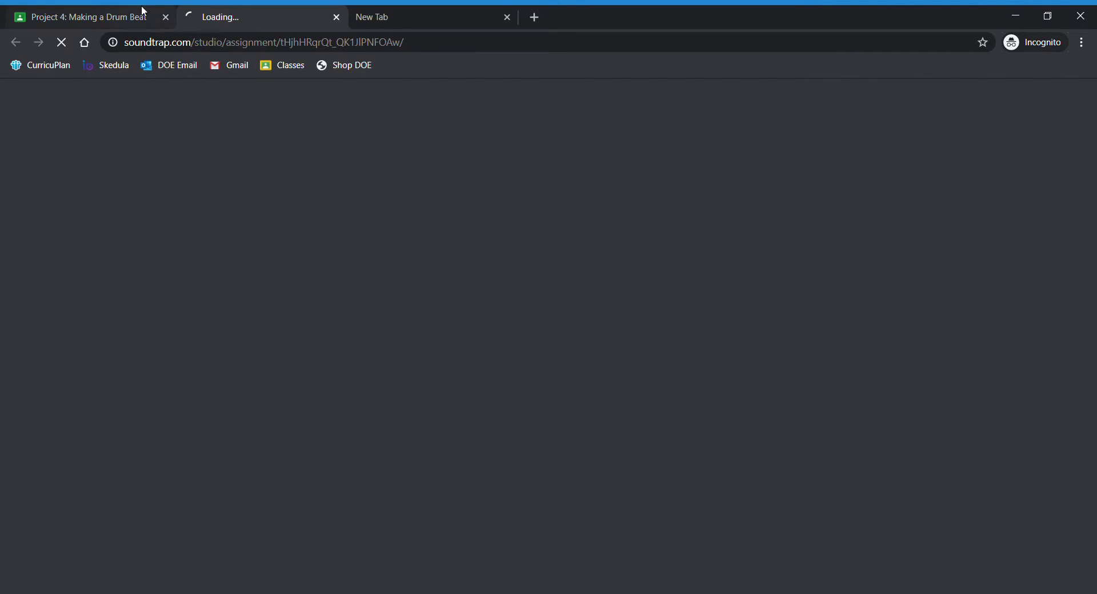
{"action": "left_click", "coordinate": [336, 18]}
{"action": "left_click", "coordinate": [299, 11]}
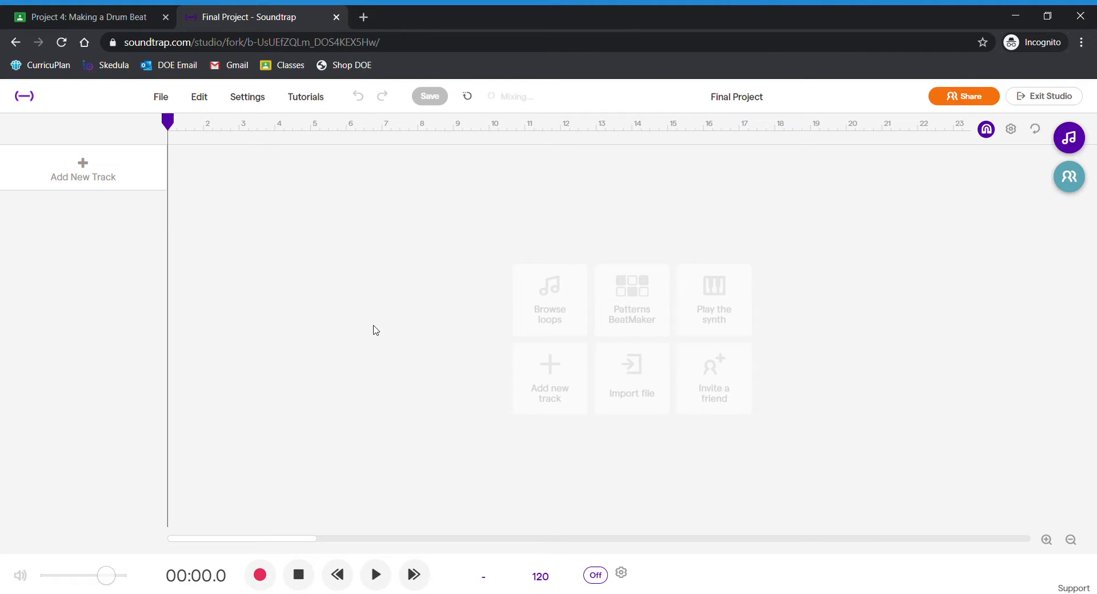
Open the loop library and search it for "kick"
{"action": "left_click", "coordinate": [1081, 141]}
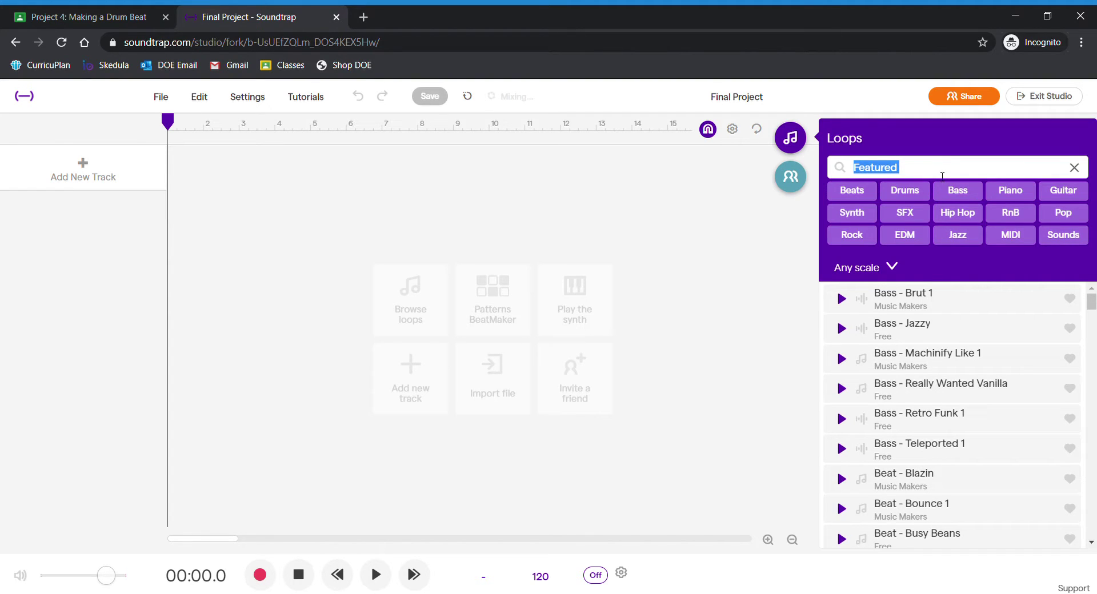
{"action": "type", "text": "k"}
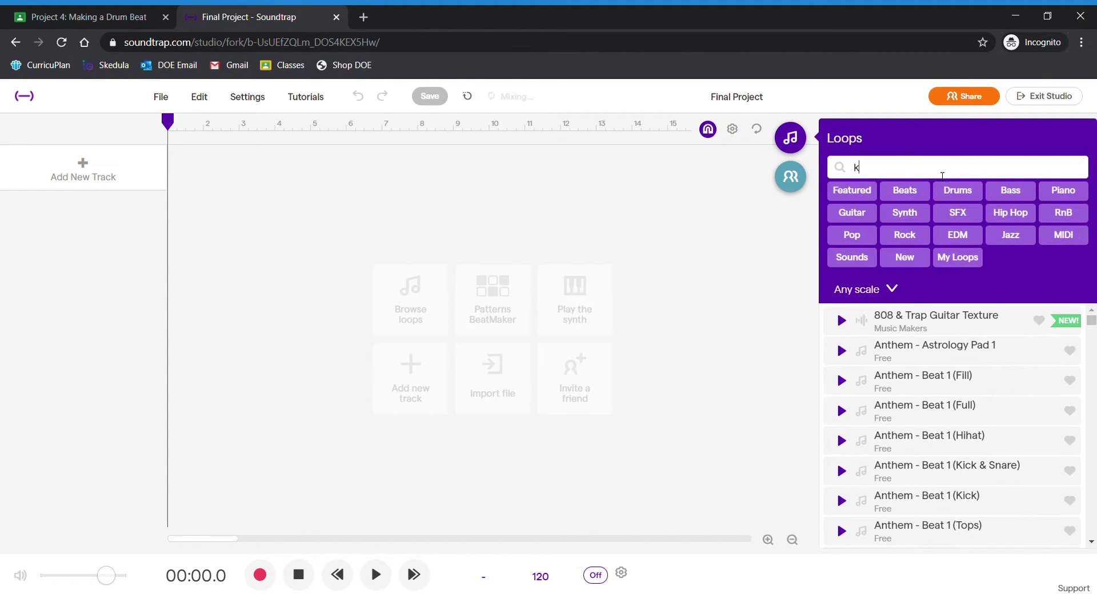
{"action": "type", "text": "ick"}
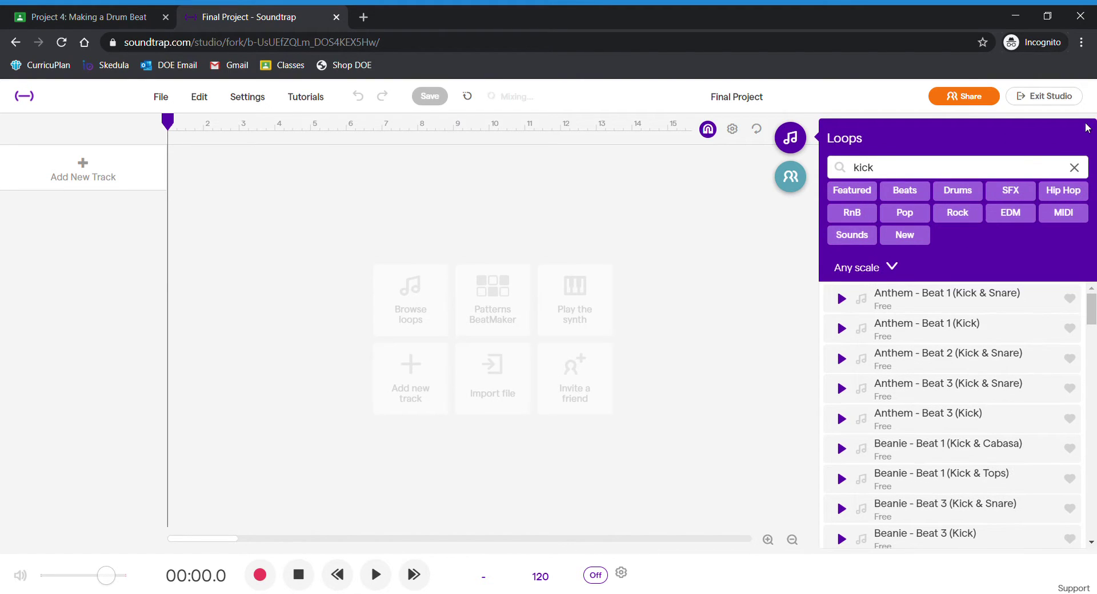
Preview a few kick loops, place Anthem - Beat 1 (Kick) on a new track across bars 1 to 8, and start playback
{"action": "left_click", "coordinate": [926, 423]}
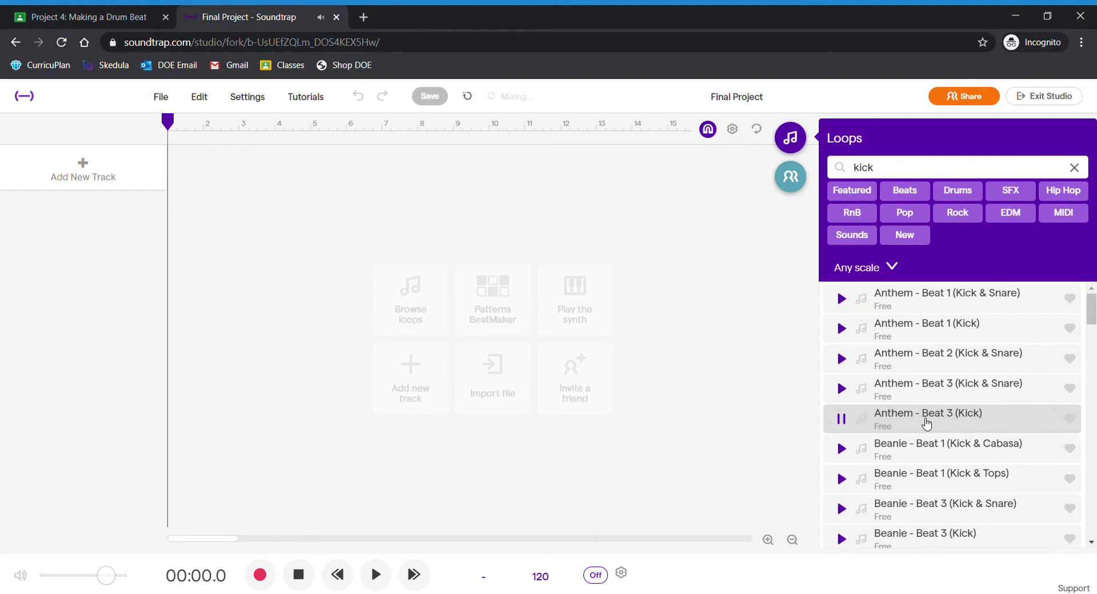
{"action": "left_click", "coordinate": [916, 535]}
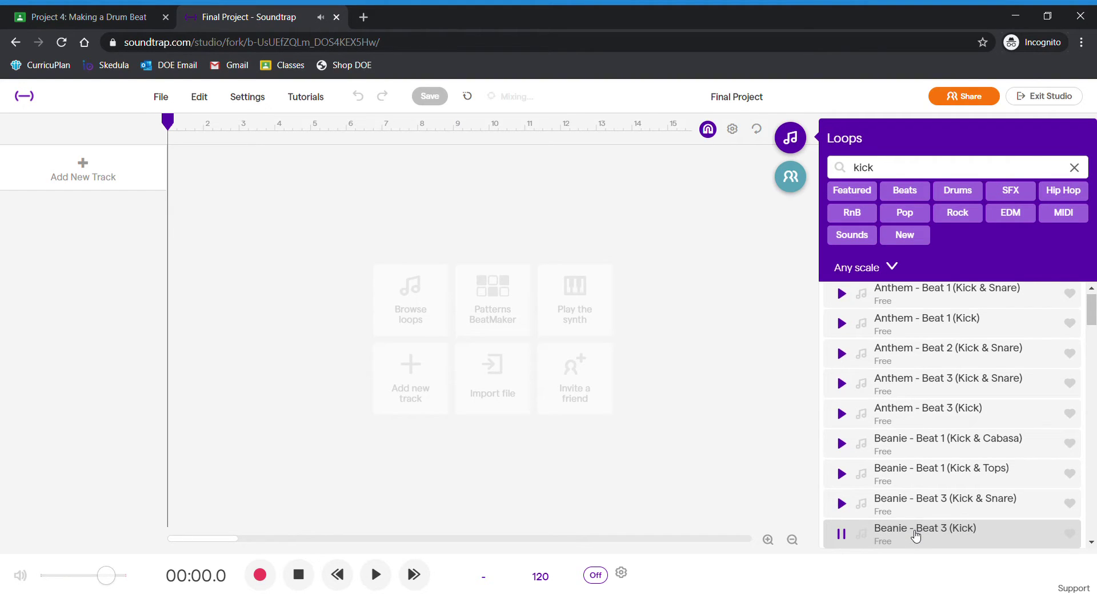
{"action": "left_click", "coordinate": [941, 331]}
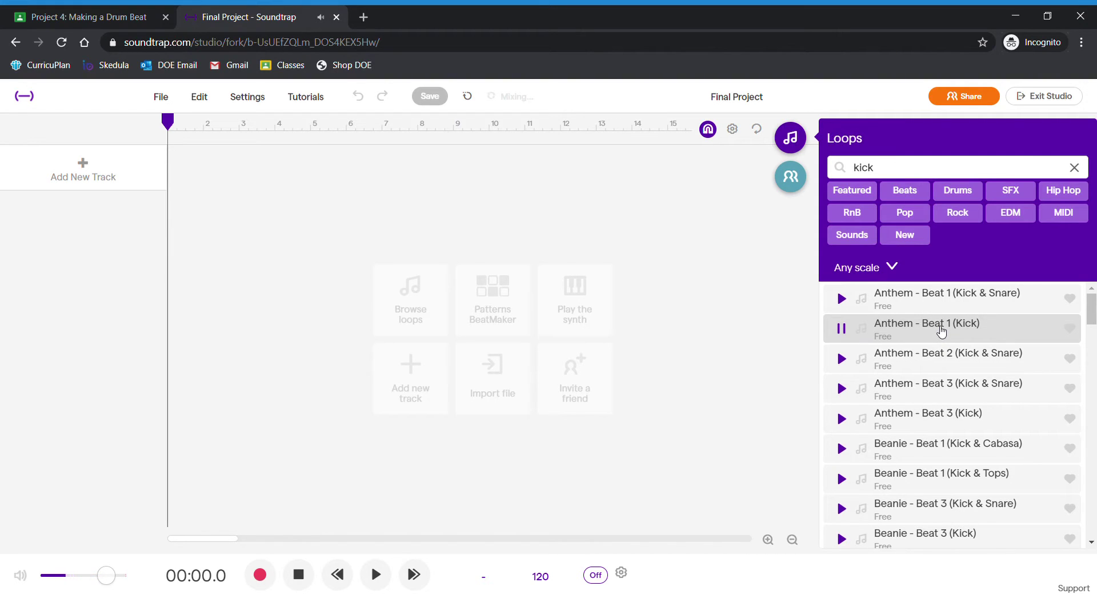
{"action": "left_click_drag", "start_coordinate": [941, 330], "coordinate": [168, 159]}
{"action": "key", "text": "space"}
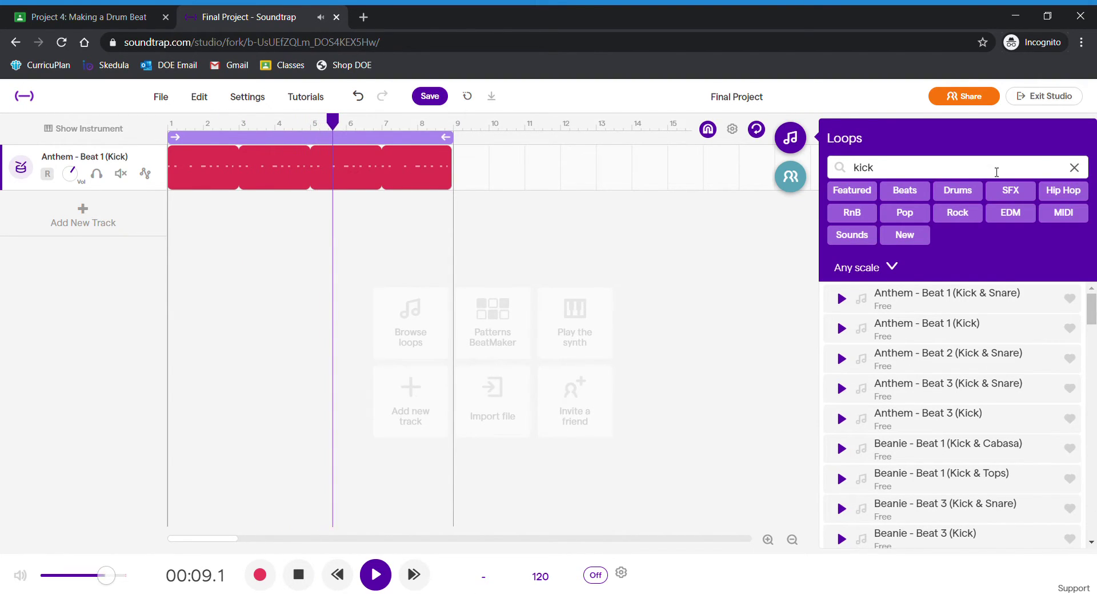
Search the loop library for "snare" and preview Beat - Club Snares over the playing kick
{"action": "left_click", "coordinate": [1075, 168]}
{"action": "type", "text": "snare"}
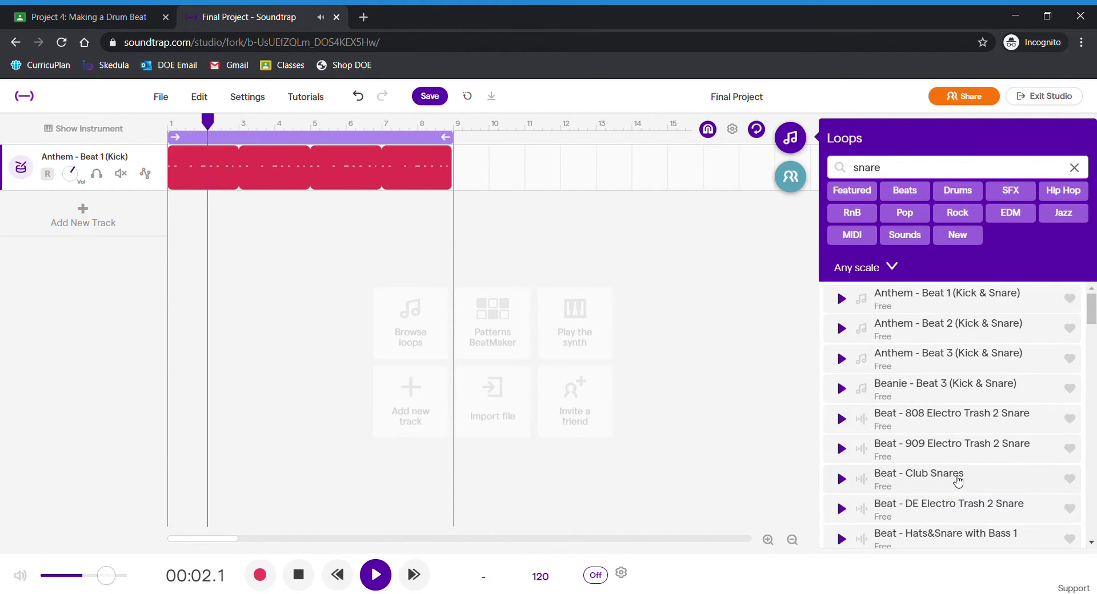
{"action": "left_click", "coordinate": [948, 483]}
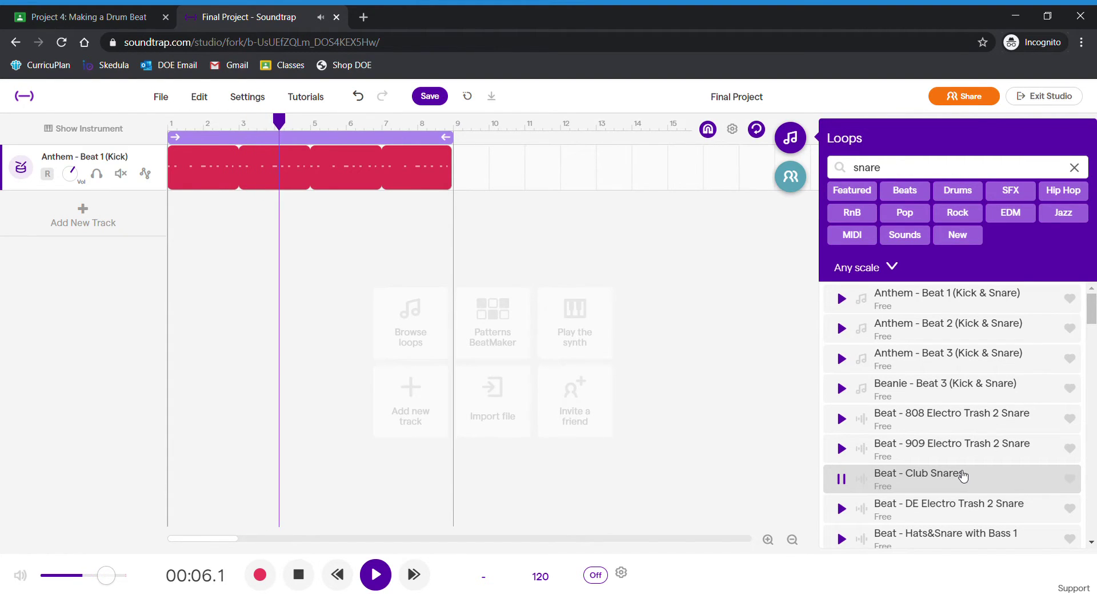
Preview Beat - Lunar Snare 1 and place Brampton - Beat 1 (Snare) on a second track across bars 1 to 8
{"action": "scroll", "coordinate": [969, 459], "scroll_direction": "down", "scroll_amount": 3}
{"action": "scroll", "coordinate": [970, 459], "scroll_direction": "down", "scroll_amount": 5}
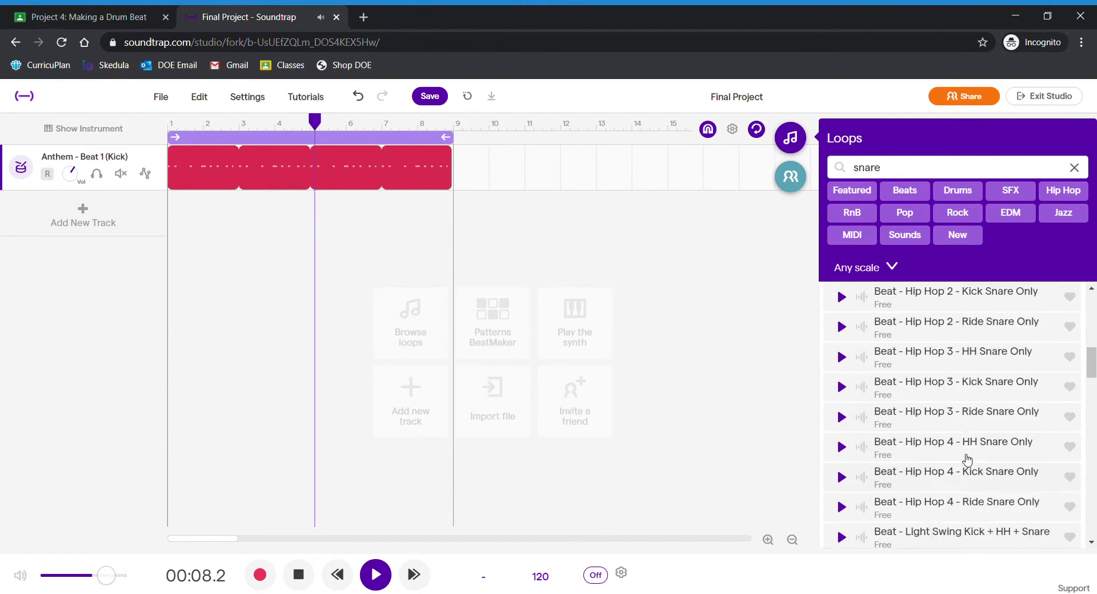
{"action": "scroll", "coordinate": [960, 461], "scroll_direction": "down", "scroll_amount": 1}
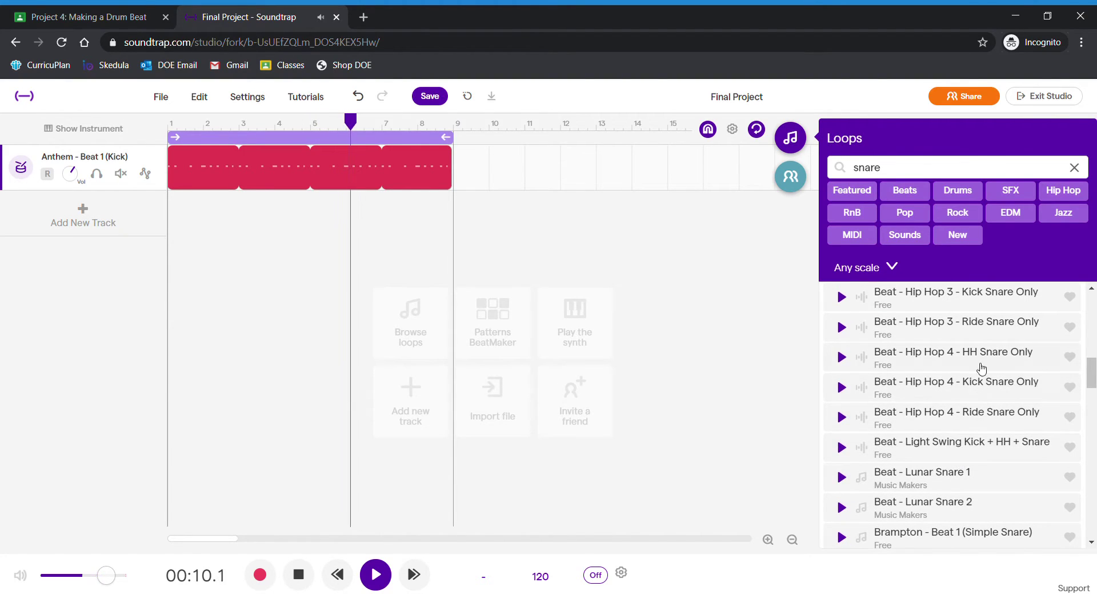
{"action": "left_click", "coordinate": [953, 482]}
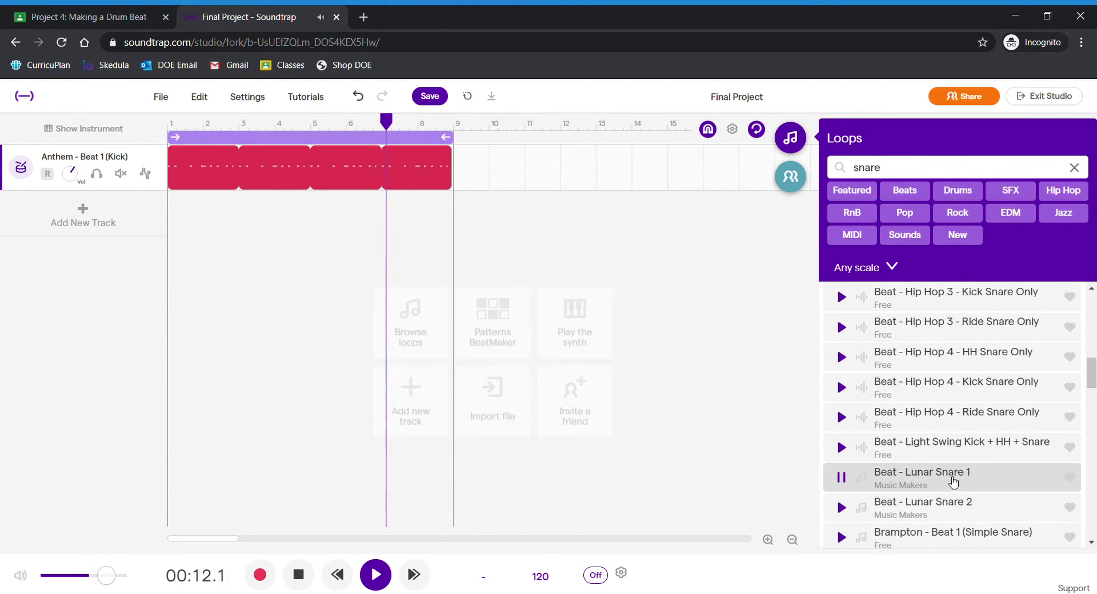
{"action": "scroll", "coordinate": [953, 483], "scroll_direction": "down", "scroll_amount": 1}
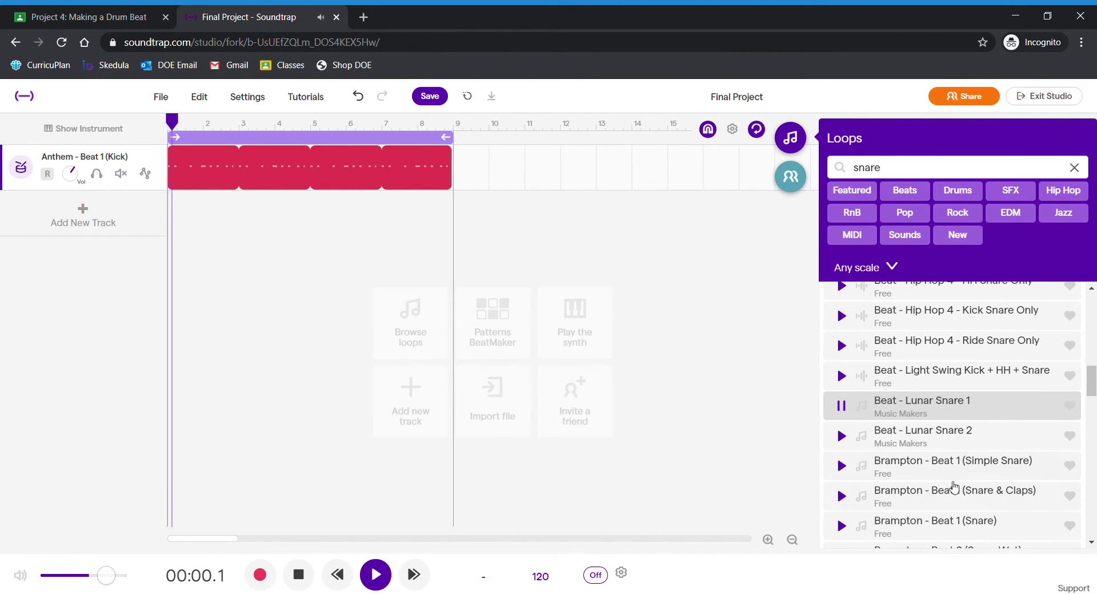
{"action": "left_click", "coordinate": [956, 525]}
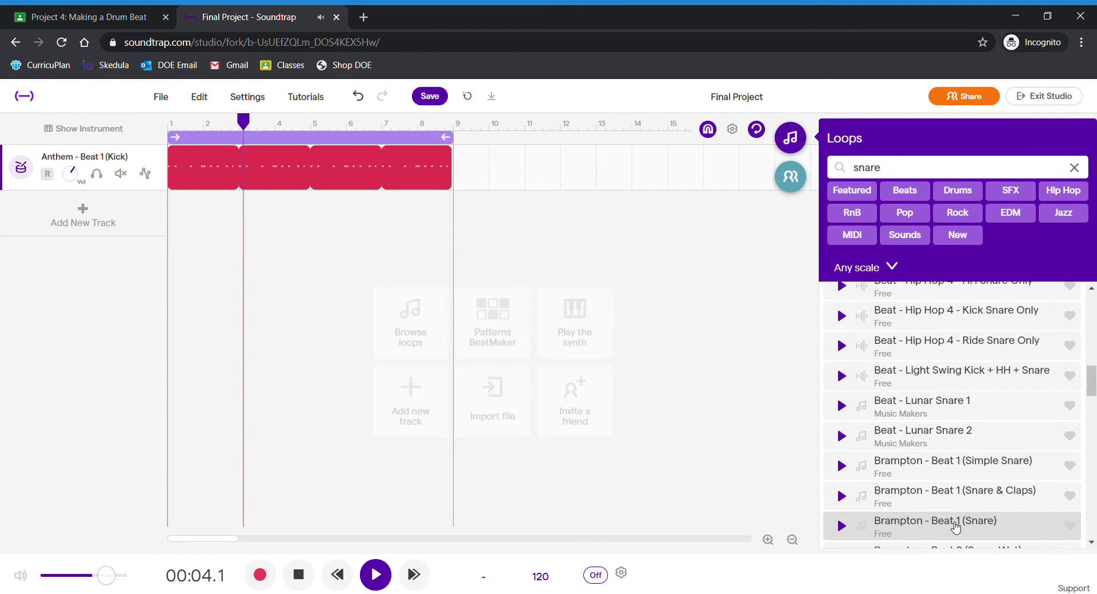
{"action": "left_click_drag", "start_coordinate": [956, 525], "coordinate": [180, 217]}
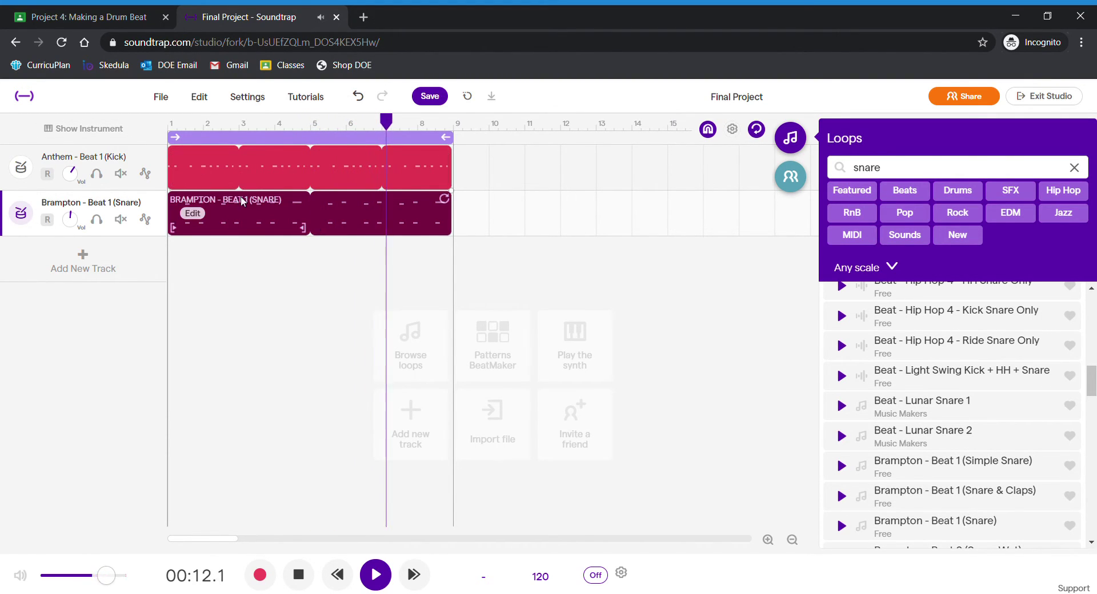
Search for "hat" loops, preview Beat - Oz Hats, and place Beat - Trappy Hat 1 on a third track across bars 1 to 8
{"action": "double_click", "coordinate": [917, 167]}
{"action": "type", "text": "hat"}
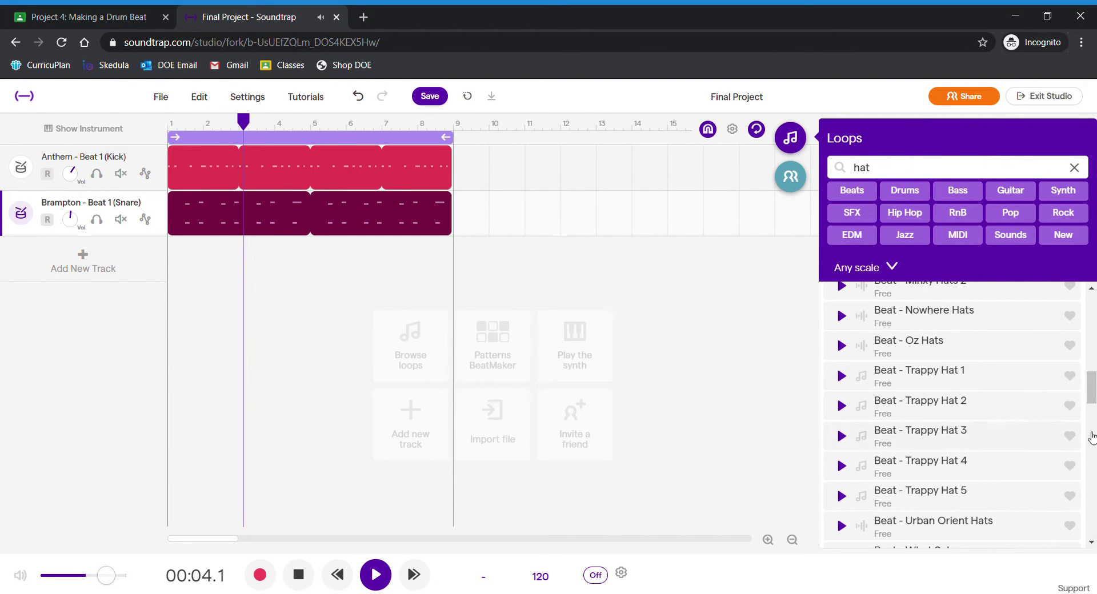
{"action": "left_click", "coordinate": [929, 348]}
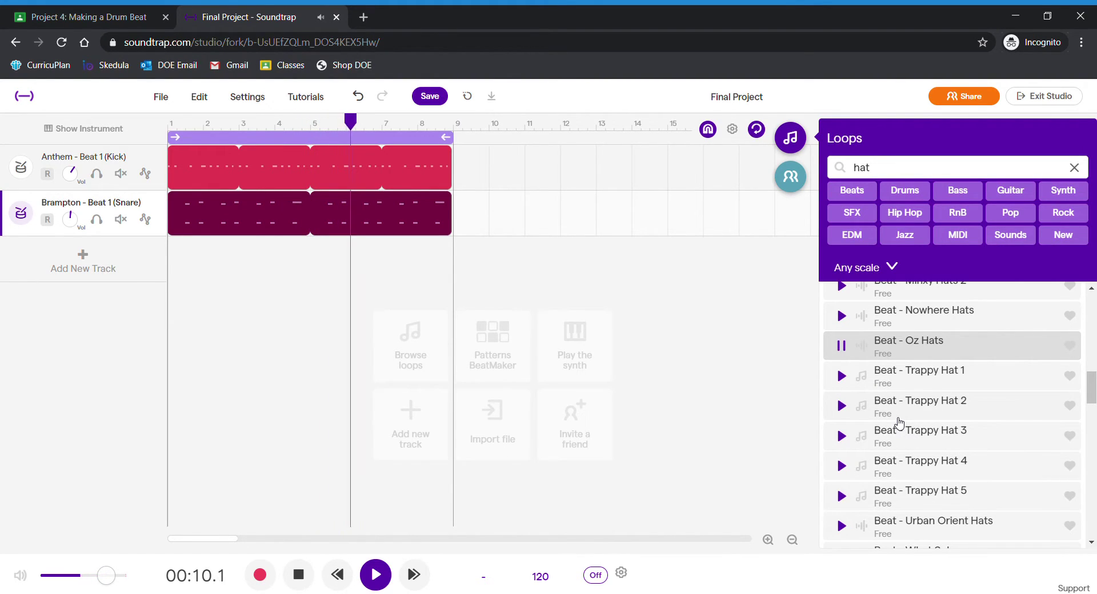
{"action": "left_click", "coordinate": [909, 380]}
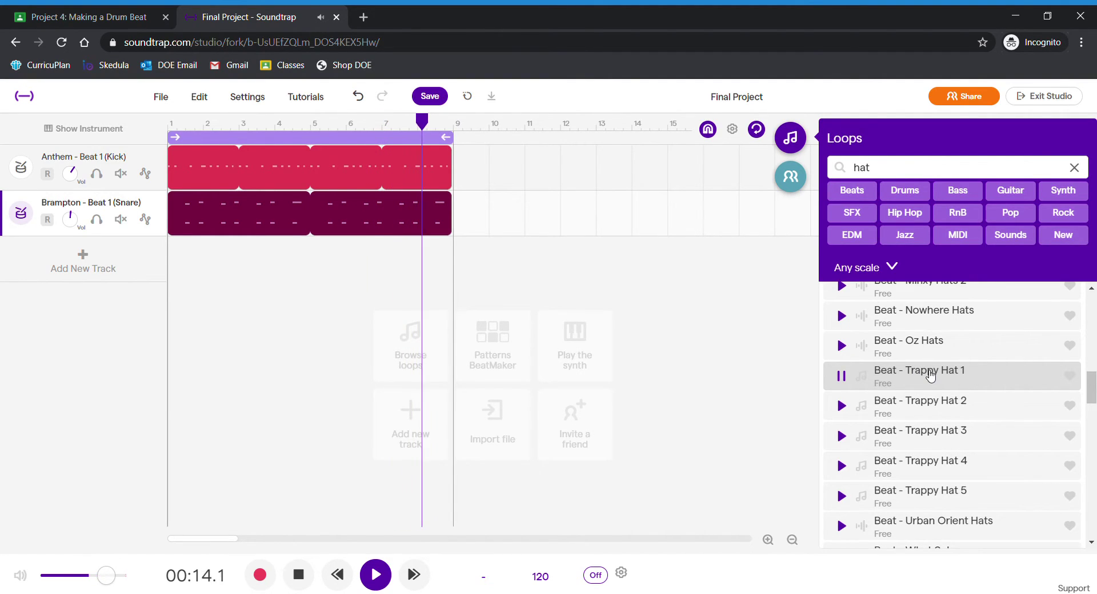
{"action": "left_click_drag", "start_coordinate": [931, 375], "coordinate": [174, 266]}
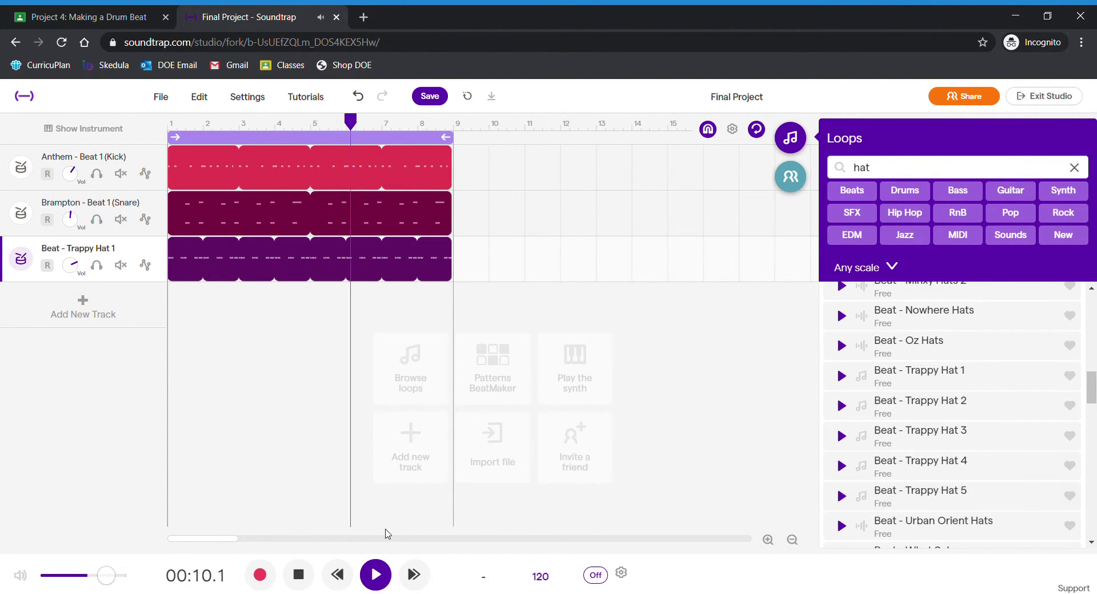
{"action": "left_click", "coordinate": [297, 574]}
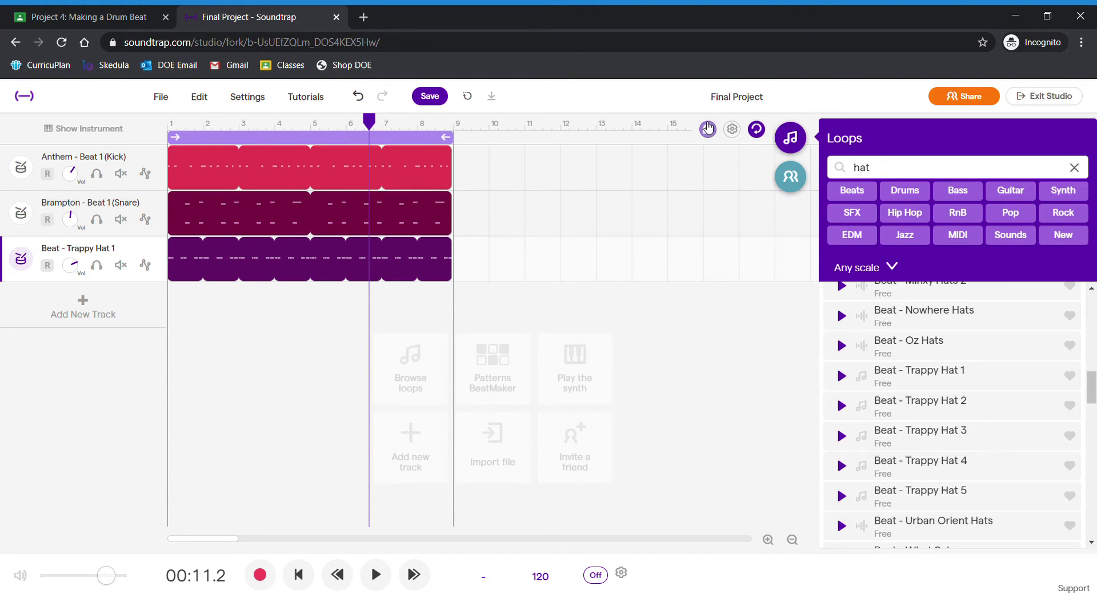
Move the playhead to the start of bar 9, at the end of the existing loops
{"action": "left_click_drag", "start_coordinate": [225, 538], "coordinate": [236, 540]}
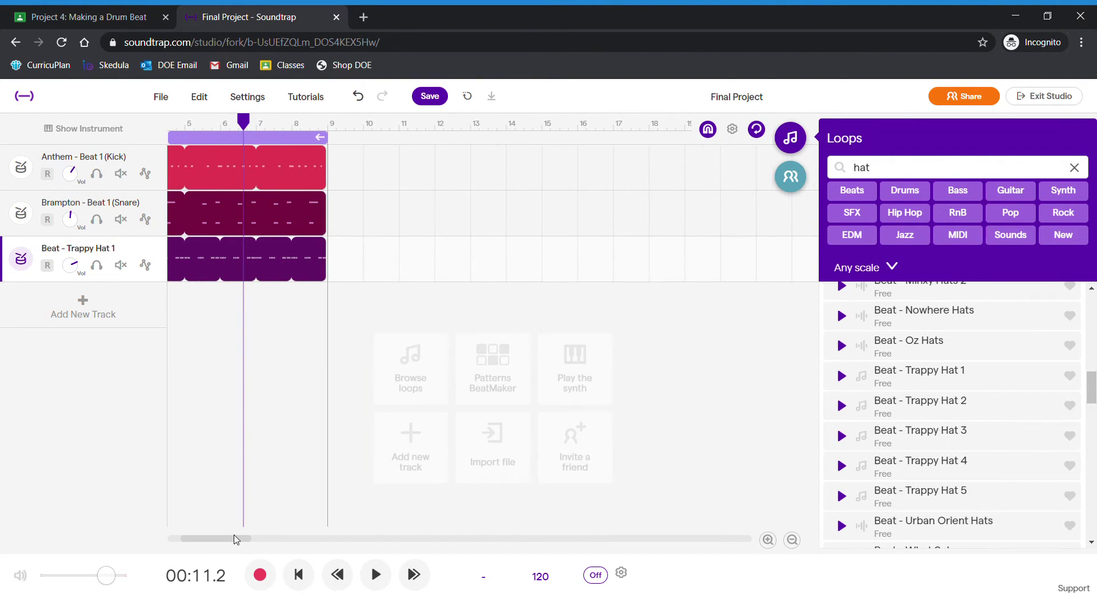
{"action": "left_click", "coordinate": [247, 123]}
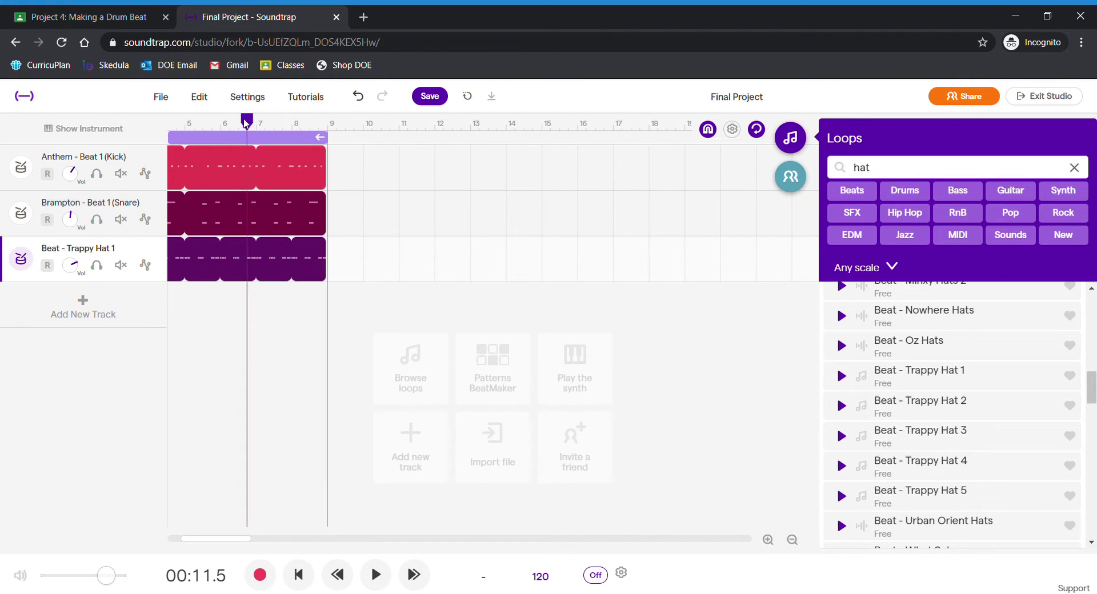
{"action": "left_click_drag", "start_coordinate": [247, 122], "coordinate": [327, 123]}
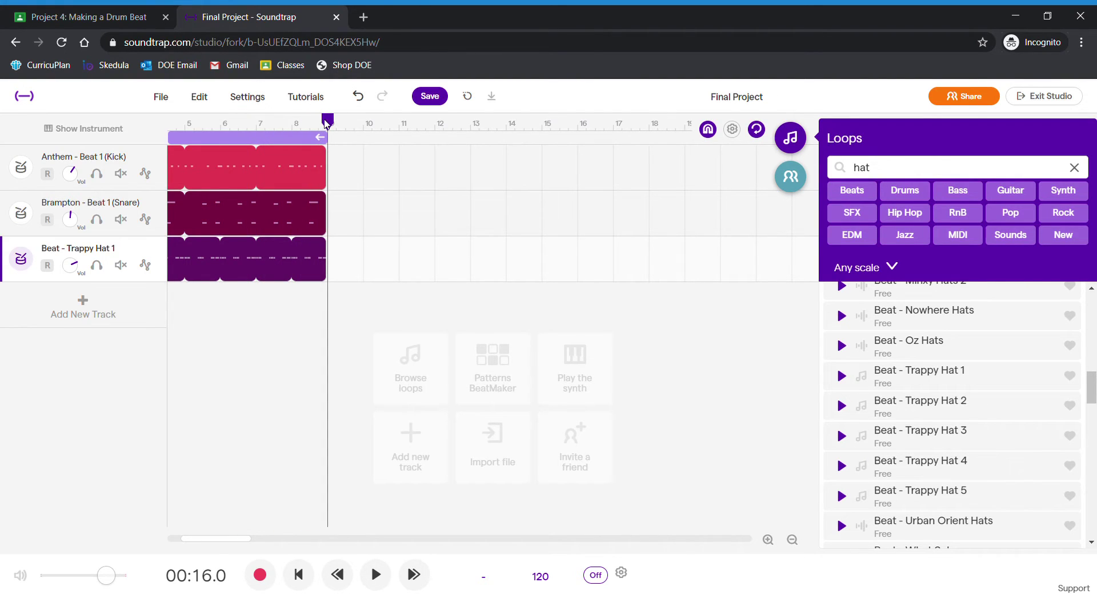
Search the loop library for "kick", preview Anthem - Beat 3 (Kick), and place it on the kick track across bars 9 to 16
{"action": "left_click", "coordinate": [1074, 168]}
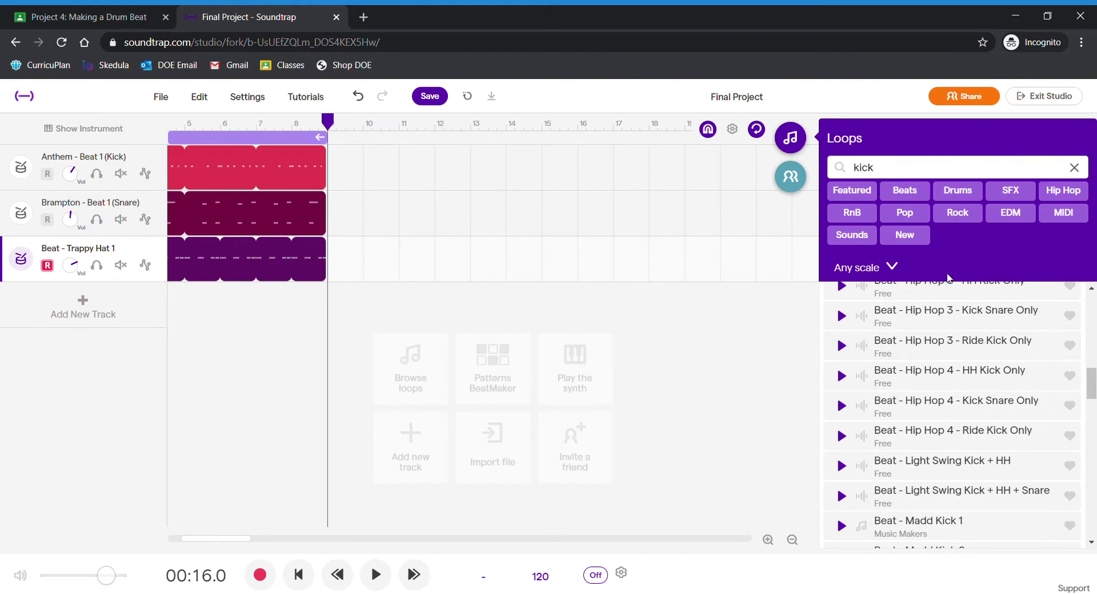
{"action": "scroll", "coordinate": [1054, 342], "scroll_direction": "up", "scroll_amount": 10}
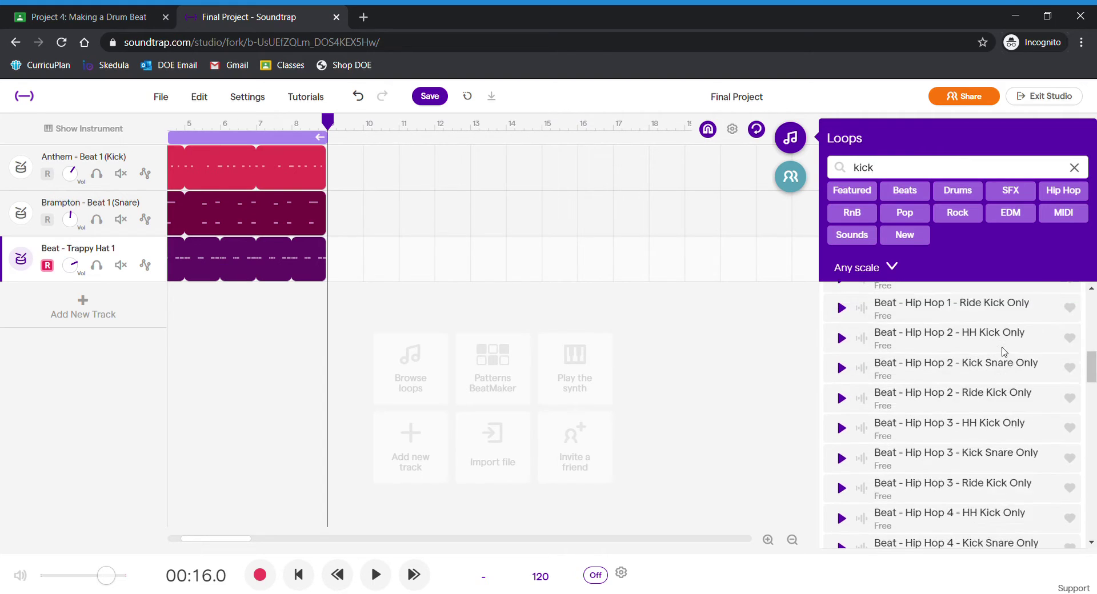
{"action": "scroll", "coordinate": [1094, 312], "scroll_direction": "down", "scroll_amount": 2}
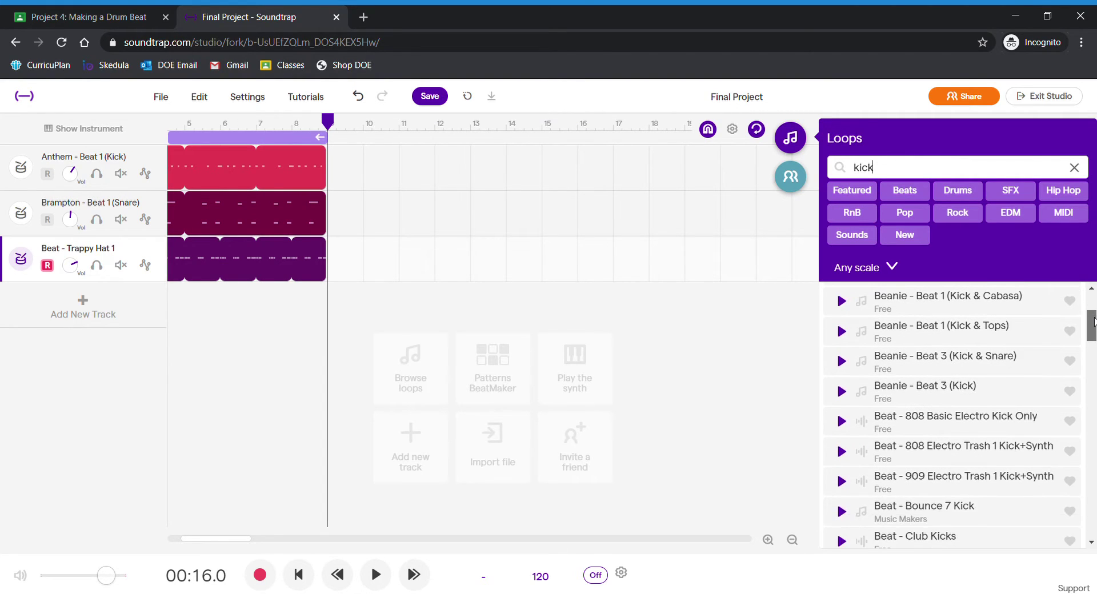
{"action": "scroll", "coordinate": [1094, 312], "scroll_direction": "up", "scroll_amount": 2}
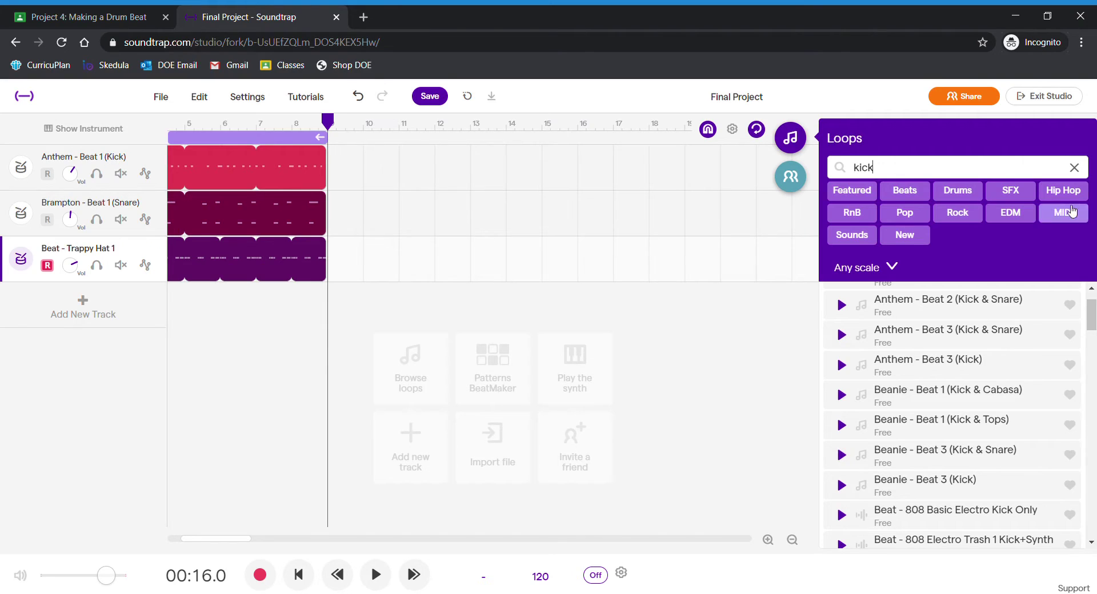
{"action": "scroll", "coordinate": [880, 366], "scroll_direction": "up", "scroll_amount": 1}
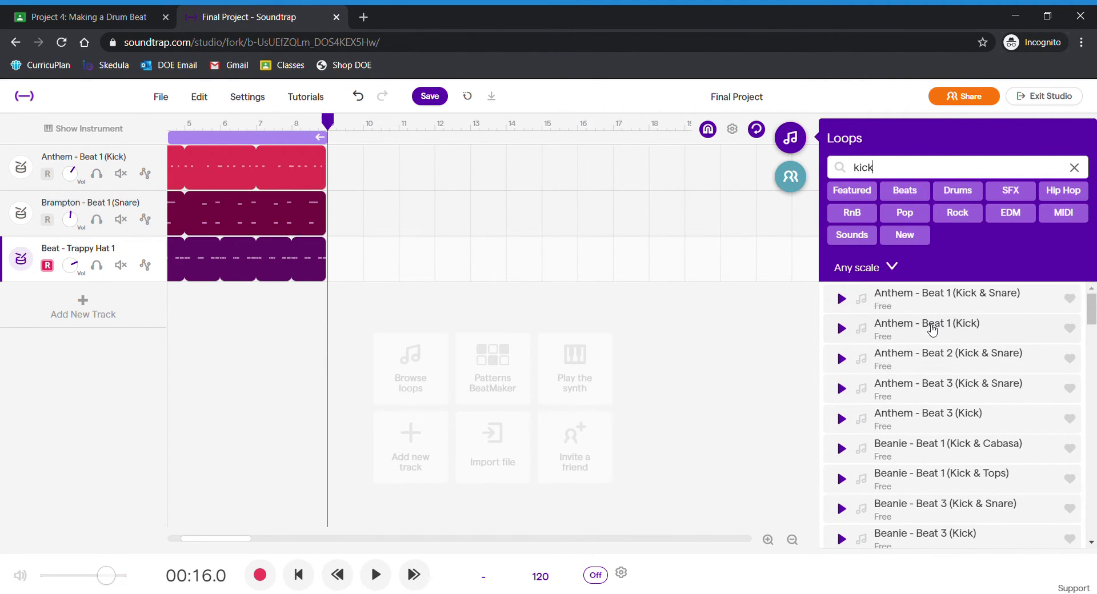
{"action": "left_click", "coordinate": [947, 422]}
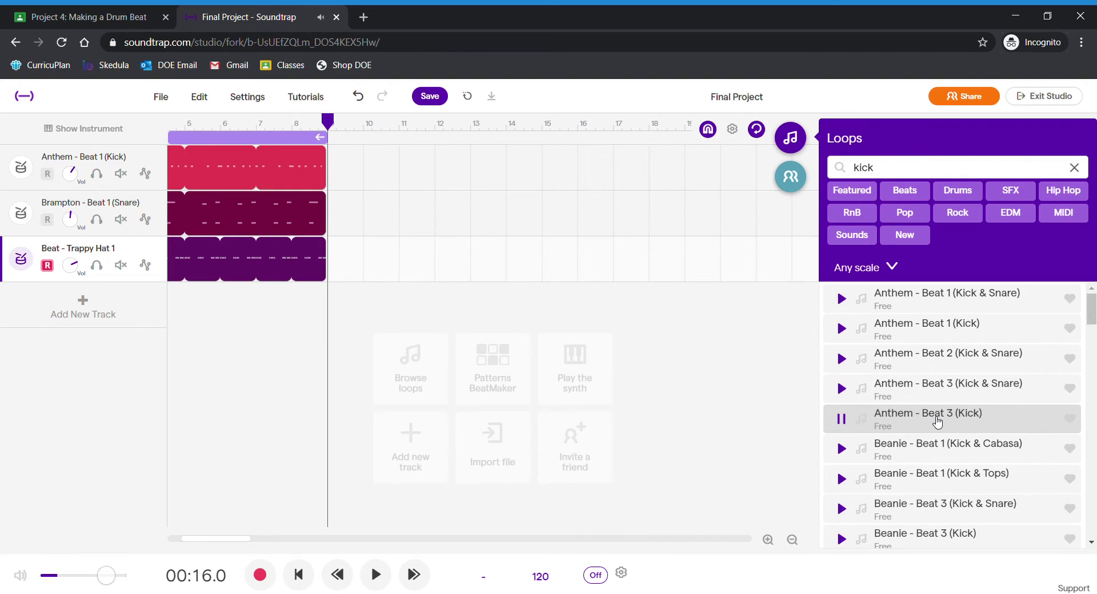
{"action": "left_click_drag", "start_coordinate": [937, 421], "coordinate": [331, 175]}
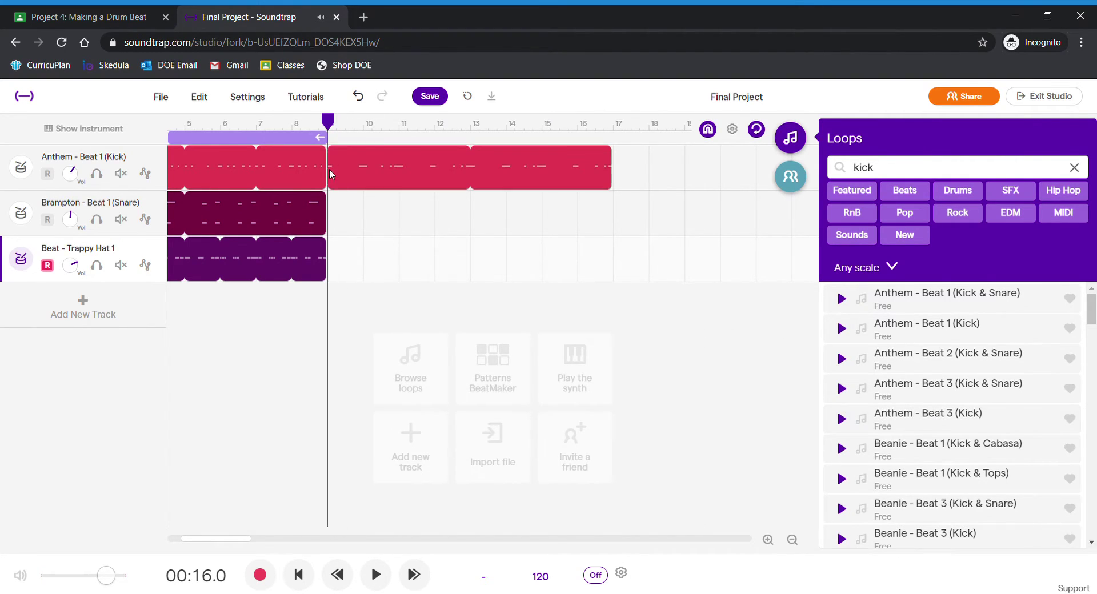
Solo the kick track, play it briefly from bar 7, and turn off cycle playback of the first eight bars
{"action": "left_click", "coordinate": [247, 121]}
{"action": "left_click", "coordinate": [107, 177]}
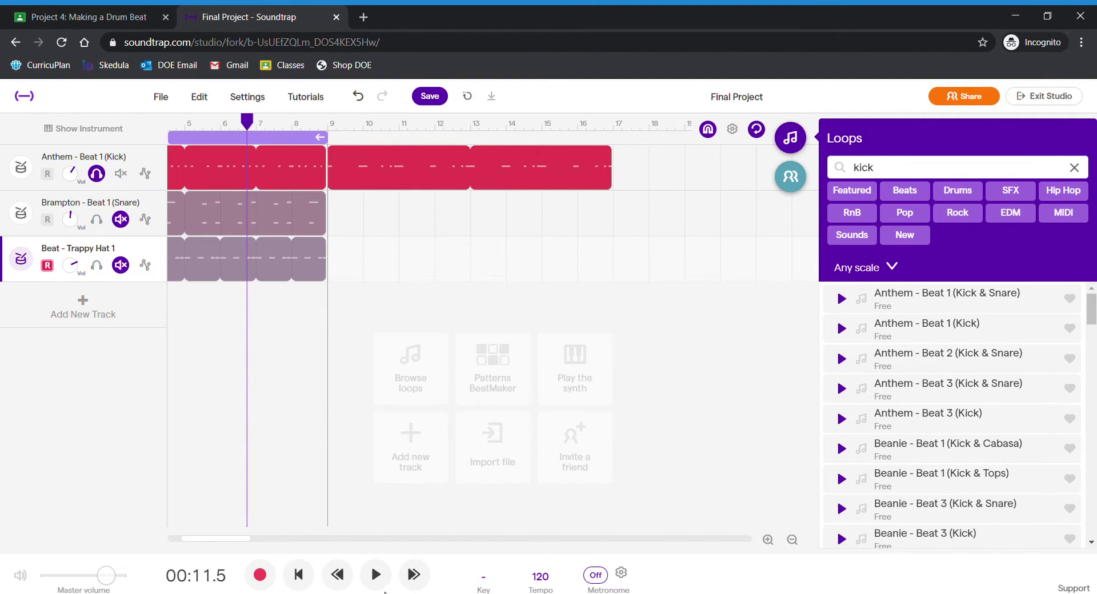
{"action": "left_click", "coordinate": [376, 575]}
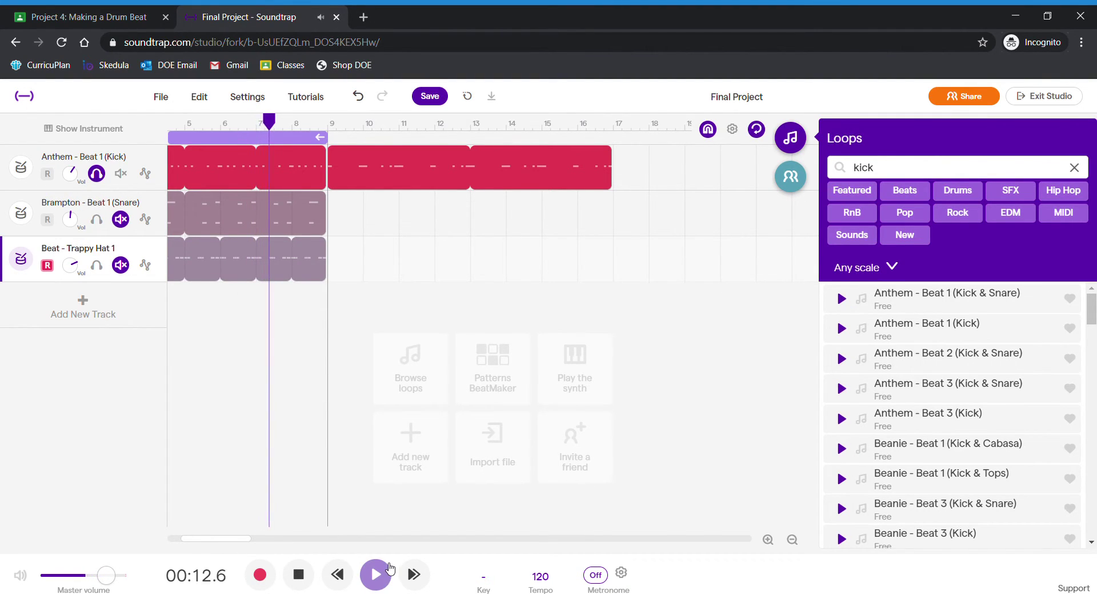
{"action": "left_click", "coordinate": [306, 579]}
{"action": "left_click", "coordinate": [296, 132]}
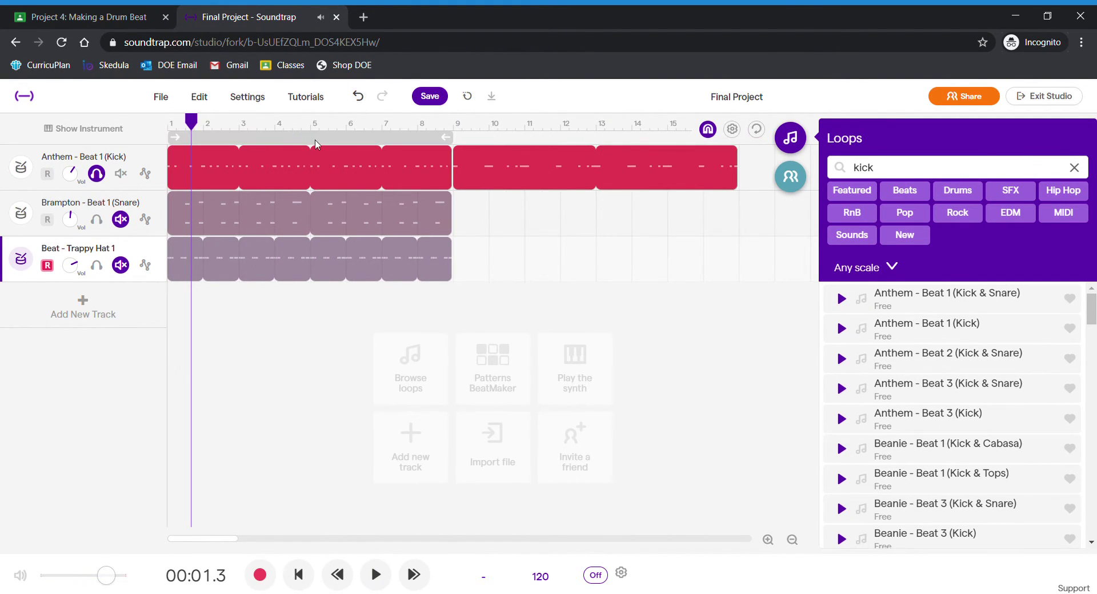
Play the soloed kick track from the end of bar 7 into the second section, and turn its solo off
{"action": "left_click", "coordinate": [418, 124]}
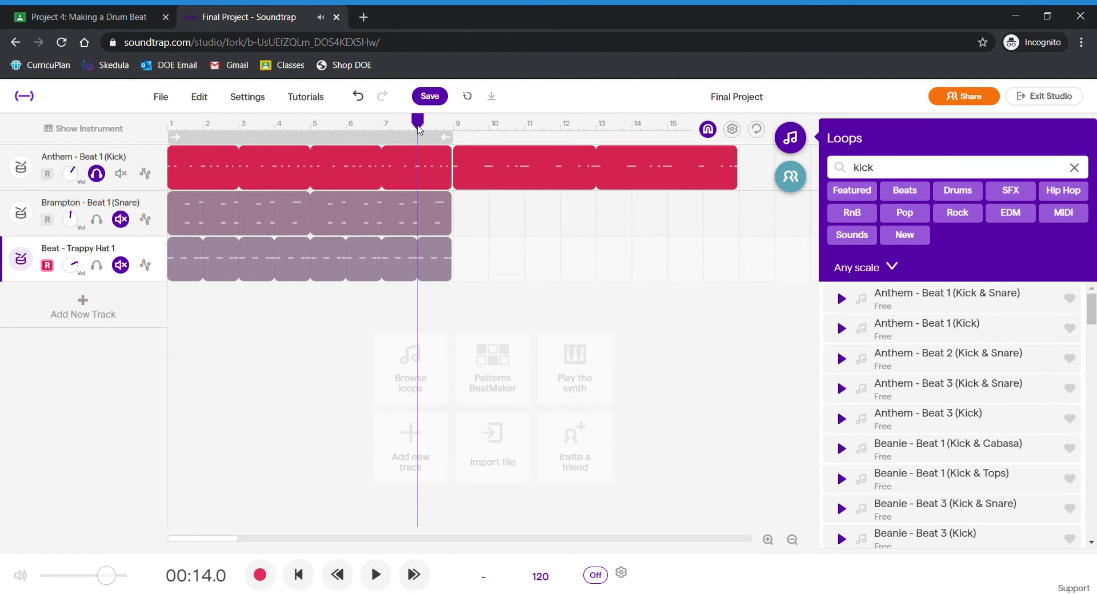
{"action": "left_click", "coordinate": [376, 574]}
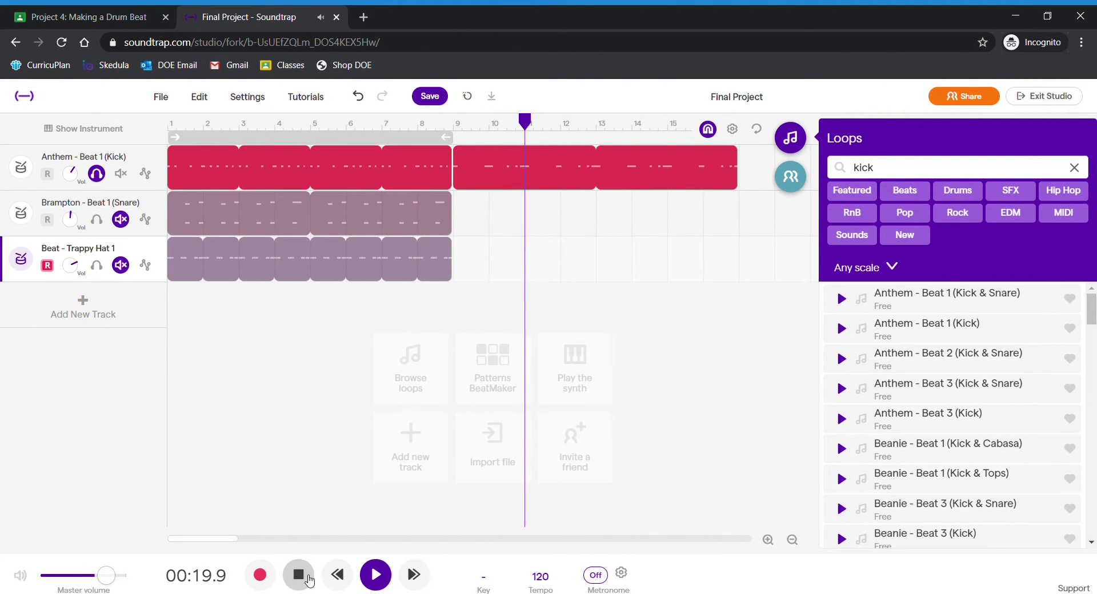
{"action": "left_click", "coordinate": [370, 572]}
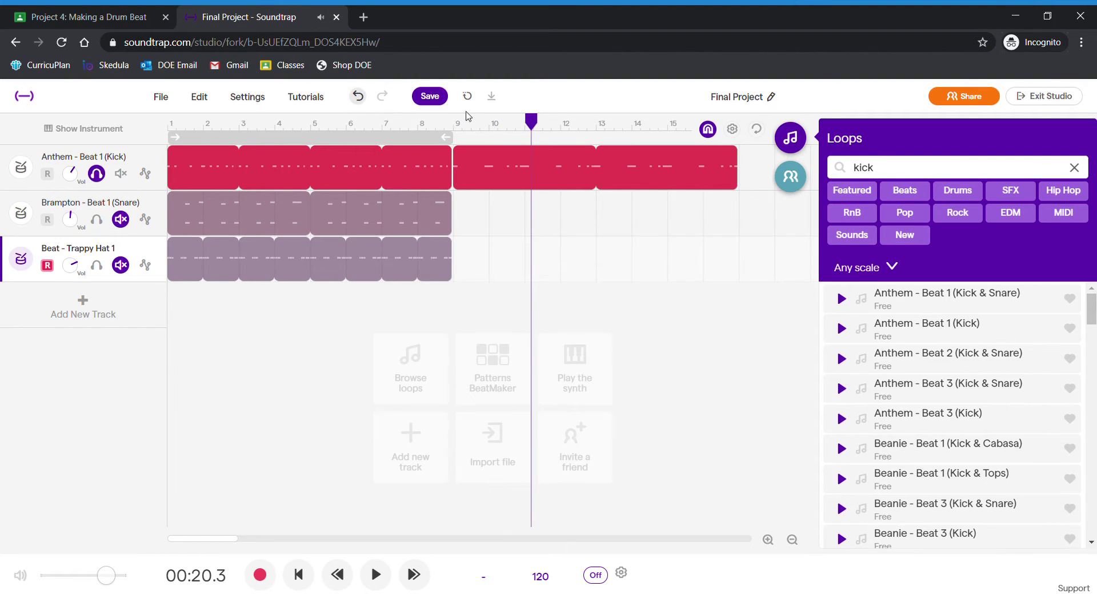
{"action": "left_click", "coordinate": [96, 173]}
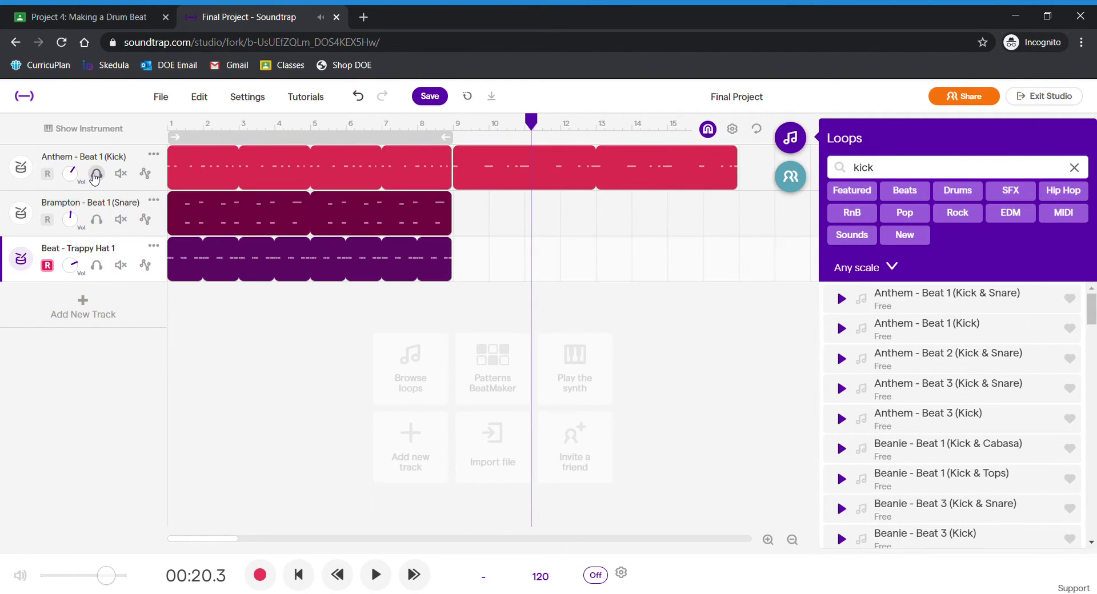
Return the playhead to the start of bar 9 and search the loop library for "snare", browsing to the Brampton loops
{"action": "left_click", "coordinate": [457, 123]}
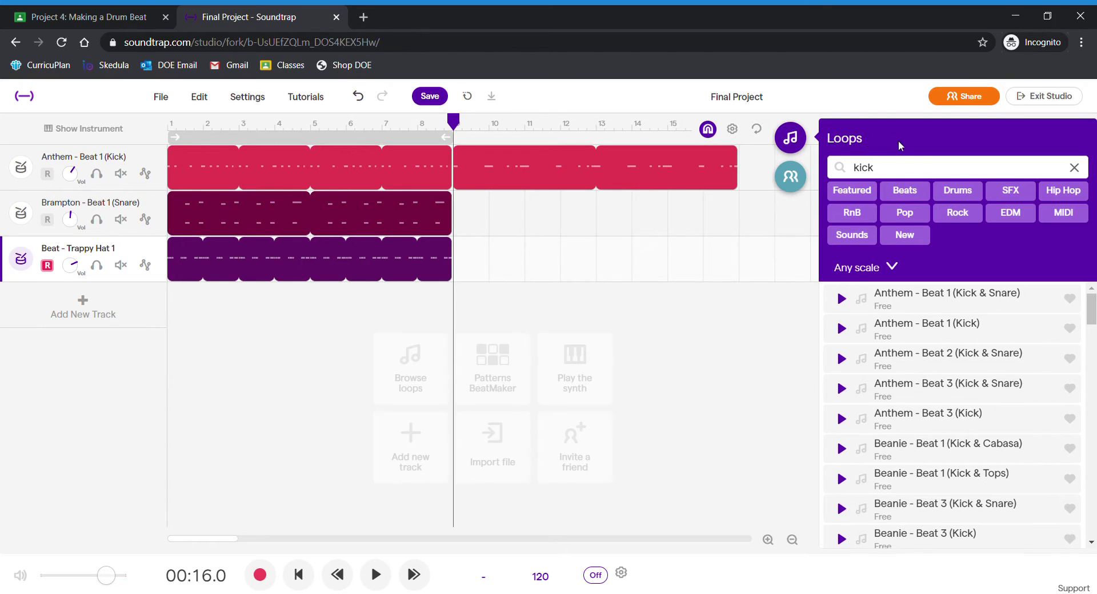
{"action": "left_click", "coordinate": [1080, 167]}
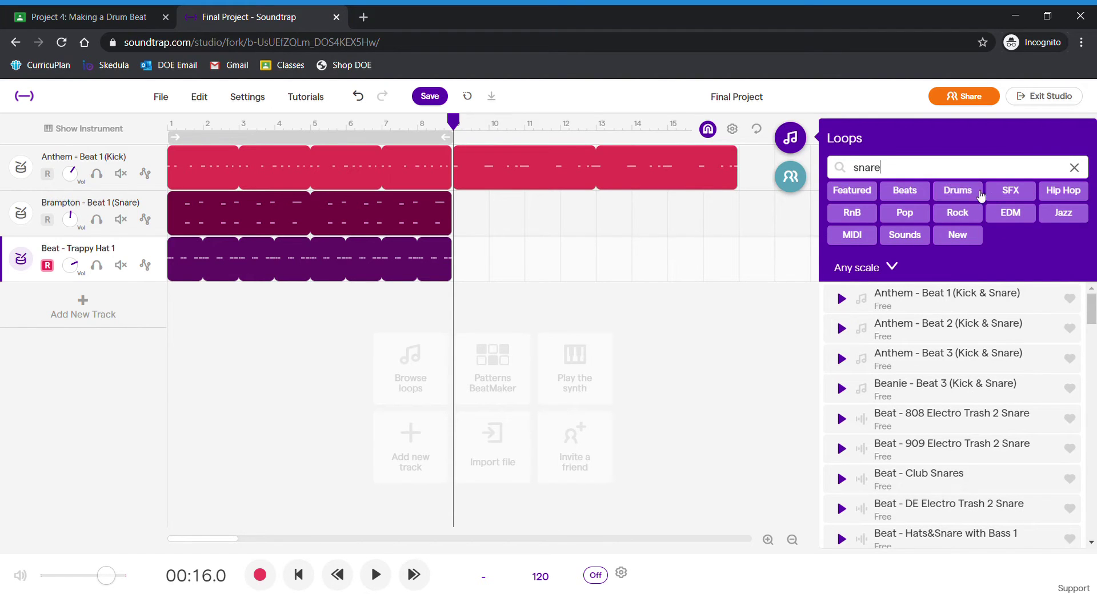
{"action": "scroll", "coordinate": [949, 407], "scroll_direction": "down", "scroll_amount": 1}
{"action": "scroll", "coordinate": [948, 407], "scroll_direction": "down", "scroll_amount": 10}
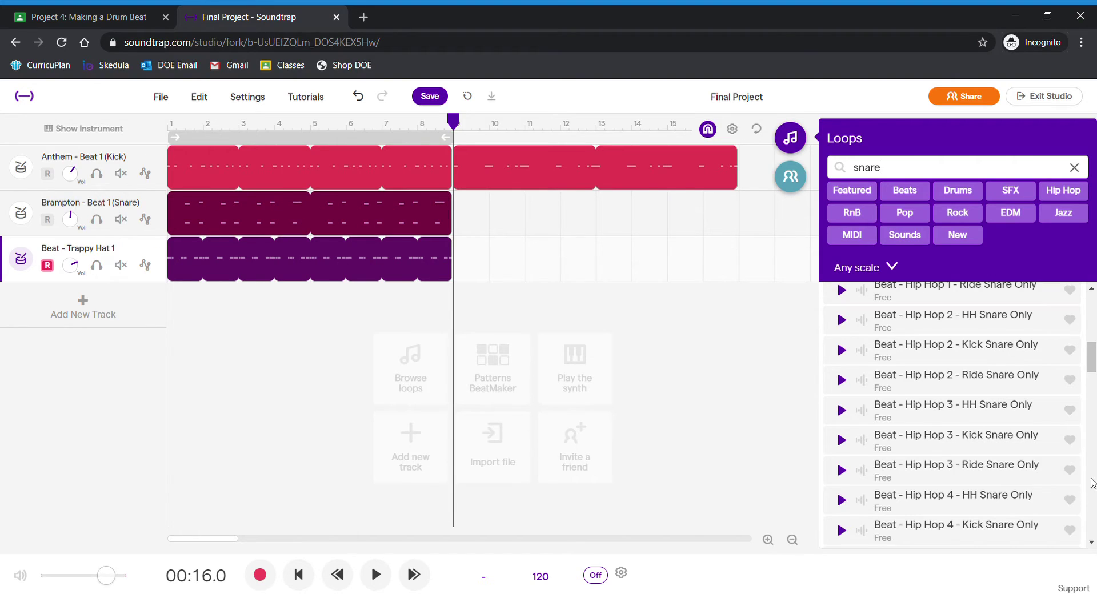
{"action": "scroll", "coordinate": [937, 434], "scroll_direction": "down", "scroll_amount": 15}
{"action": "scroll", "coordinate": [932, 426], "scroll_direction": "up", "scroll_amount": 4}
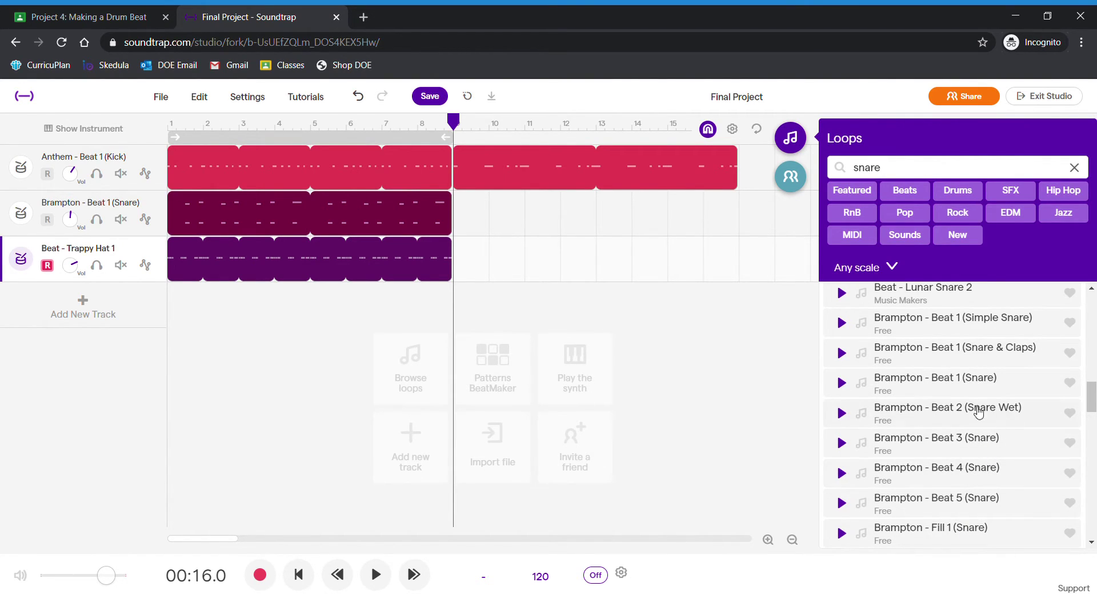
Preview Brampton - Beat 3 (Snare), and place Brampton - Beat 2 (Snare Wet) on the snare track across bars 9 to 16
{"action": "left_click", "coordinate": [968, 442]}
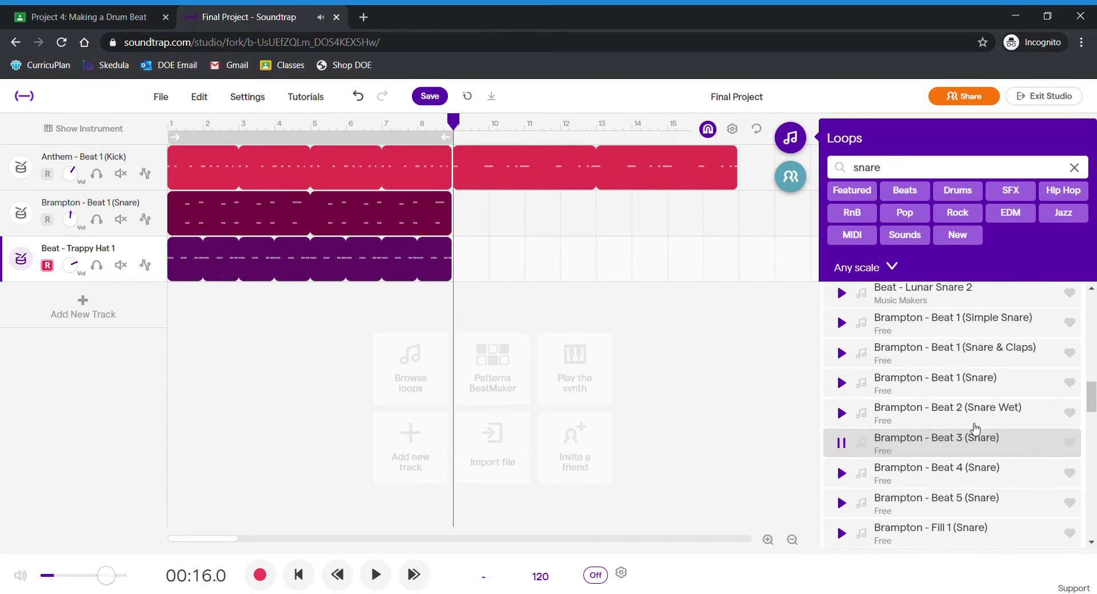
{"action": "left_click", "coordinate": [981, 396]}
{"action": "left_click", "coordinate": [987, 414]}
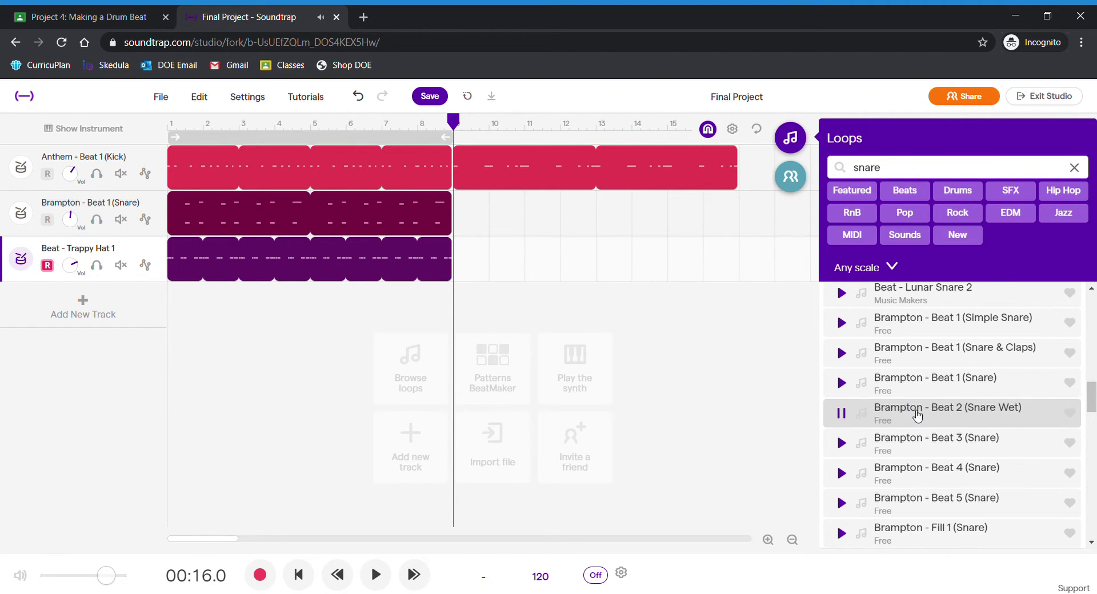
{"action": "left_click_drag", "start_coordinate": [917, 415], "coordinate": [465, 209]}
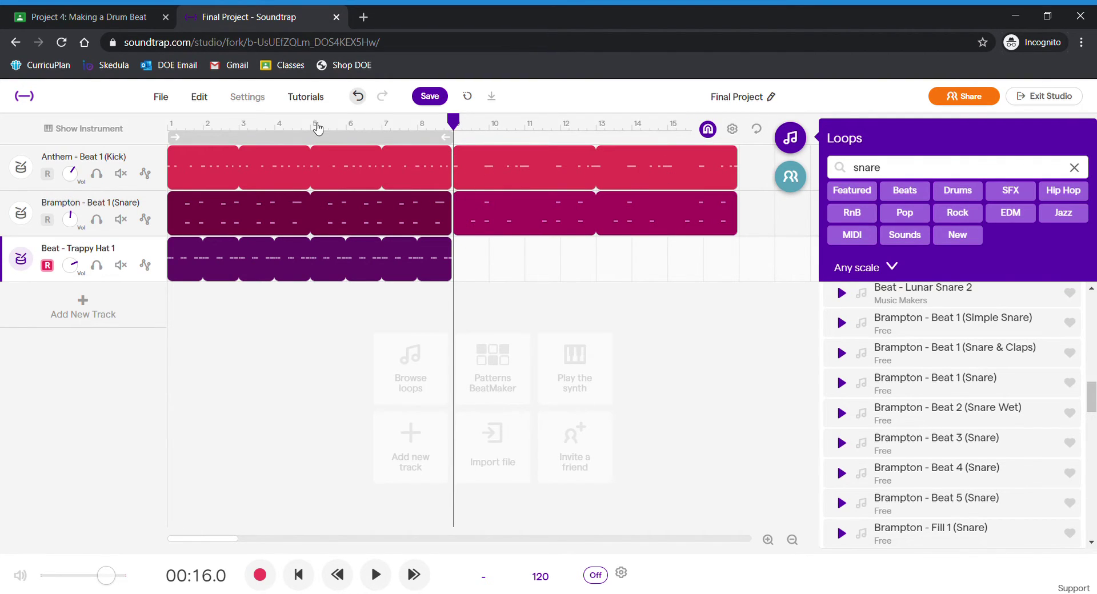
Play all tracks from bar 7 into the second section to hear the new kick and snare loops together
{"action": "left_click", "coordinate": [390, 124]}
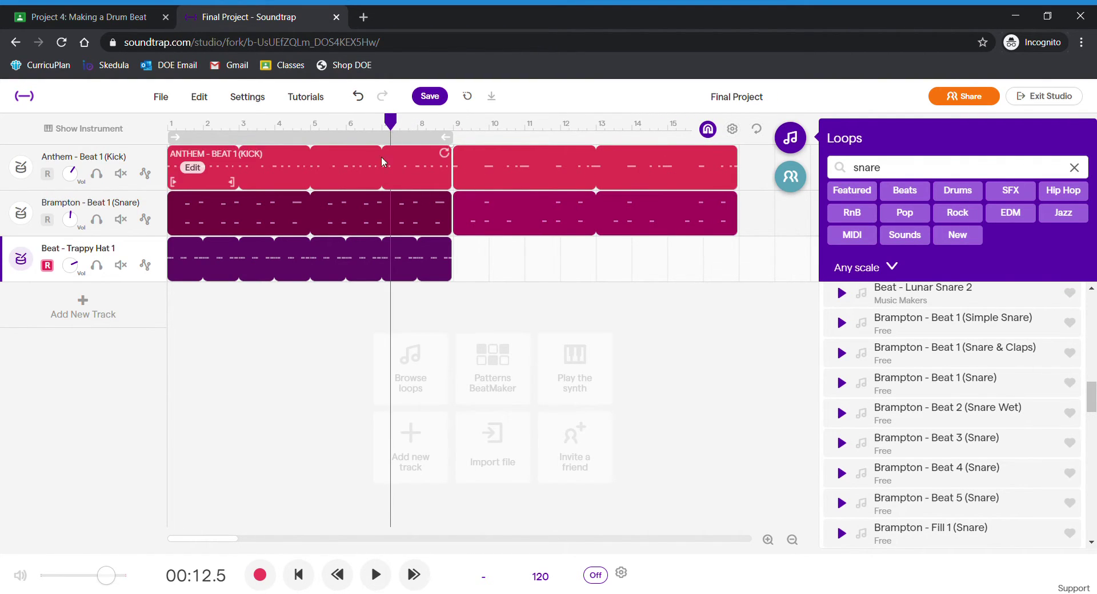
{"action": "left_click", "coordinate": [377, 576]}
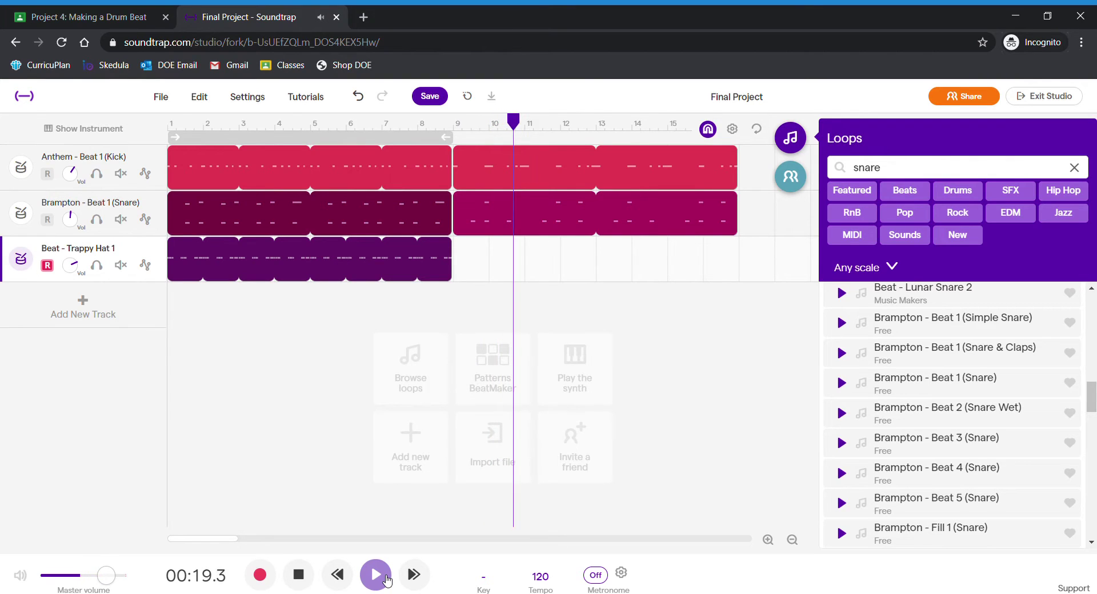
{"action": "left_click", "coordinate": [298, 575]}
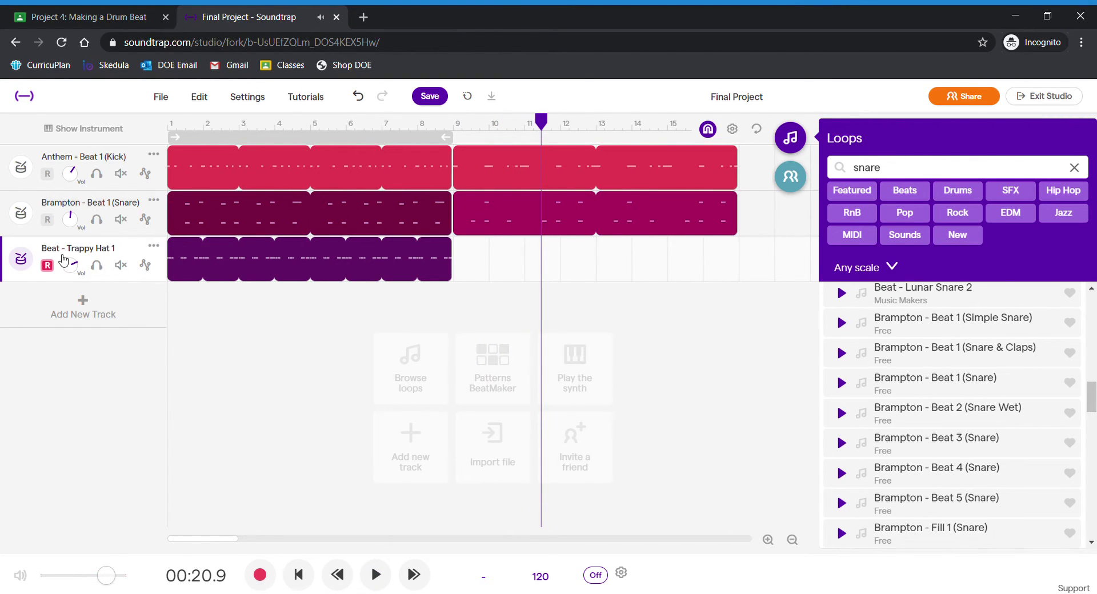
Search for "hat" loops, preview Beat - Trappy Hat 2, and place Flag - HiHat Rolls 2 on the hat track across bars 9 to 16
{"action": "left_click", "coordinate": [991, 163]}
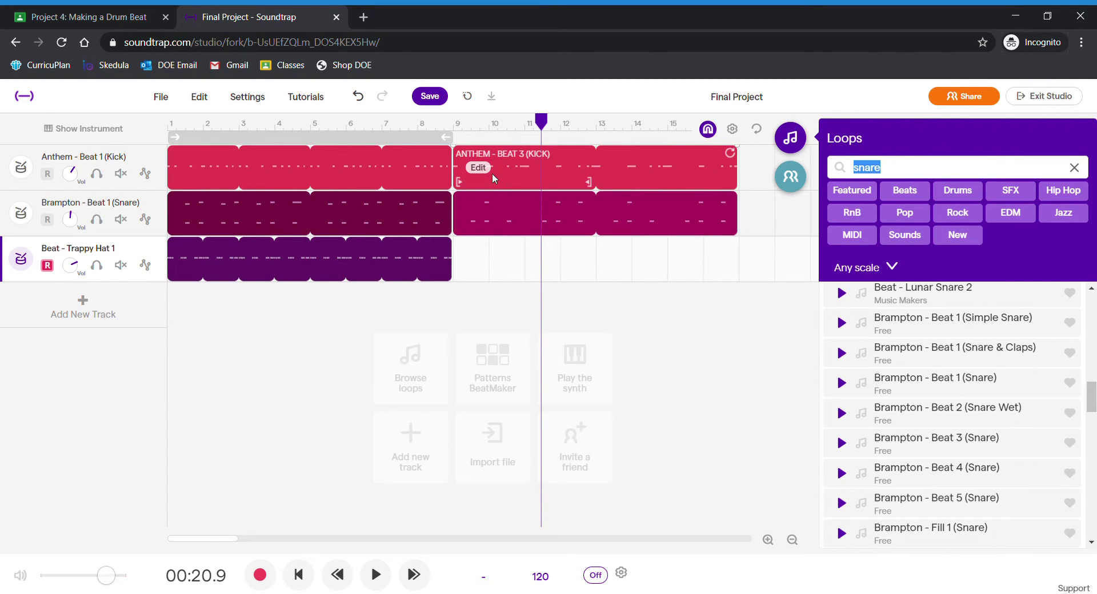
{"action": "type", "text": "hat"}
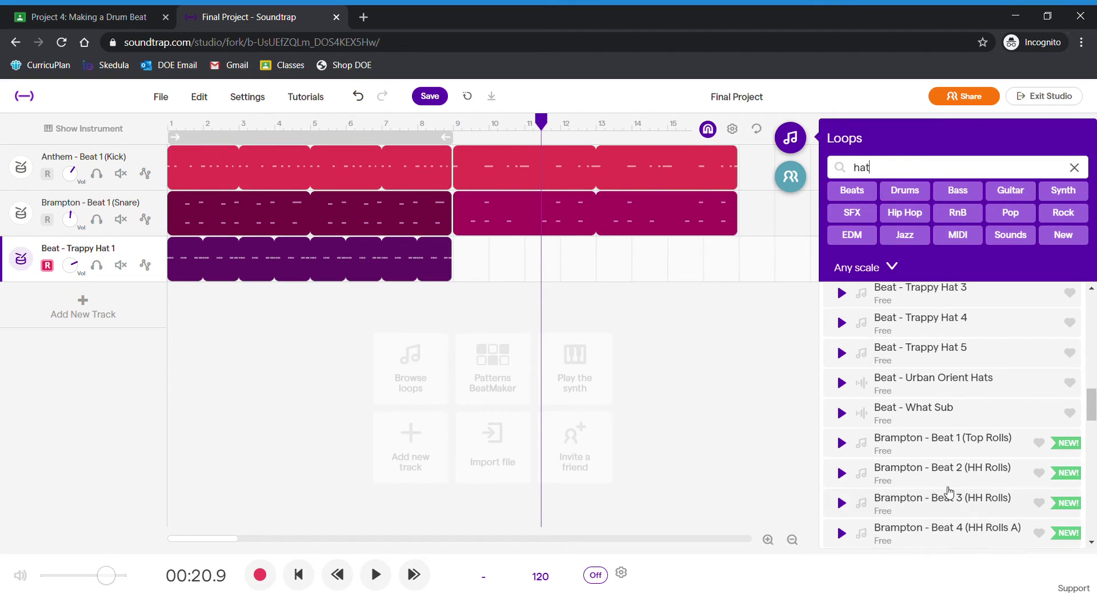
{"action": "scroll", "coordinate": [903, 381], "scroll_direction": "up", "scroll_amount": 3}
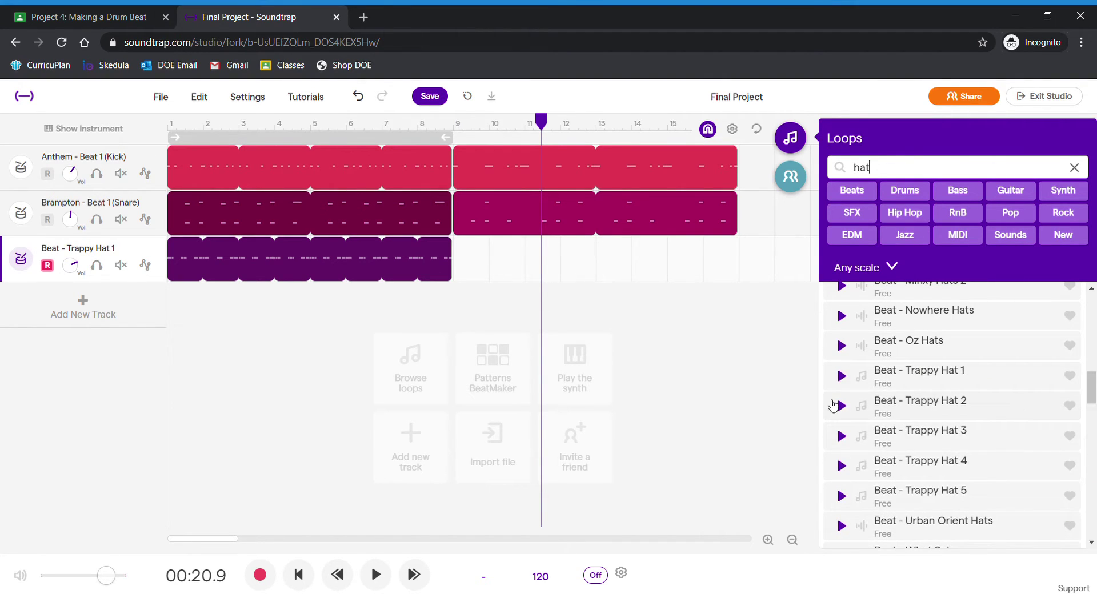
{"action": "left_click", "coordinate": [842, 406]}
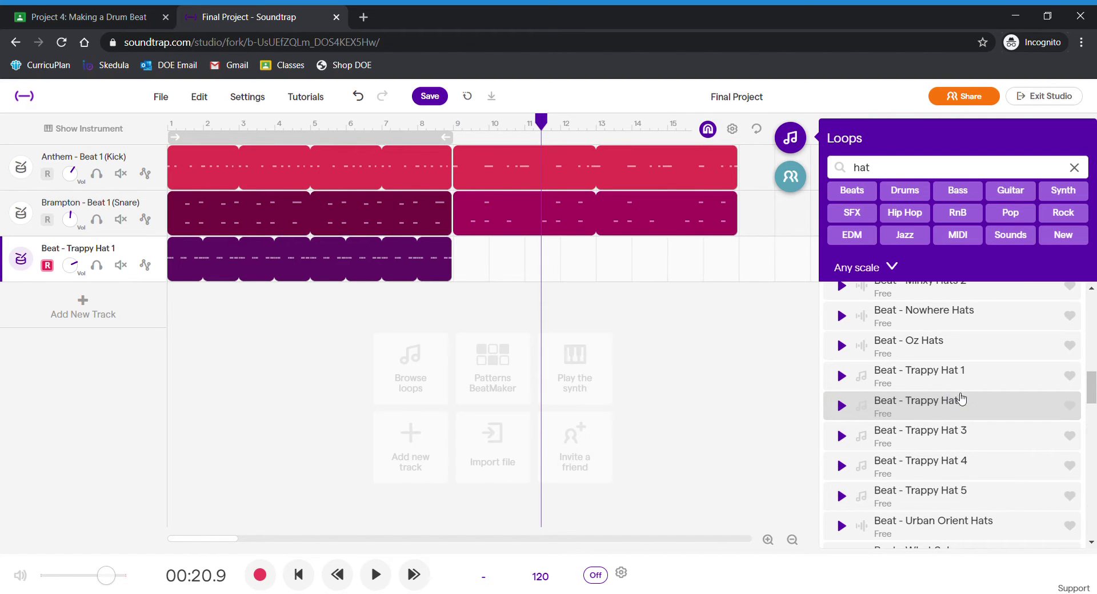
{"action": "scroll", "coordinate": [962, 398], "scroll_direction": "down", "scroll_amount": 9}
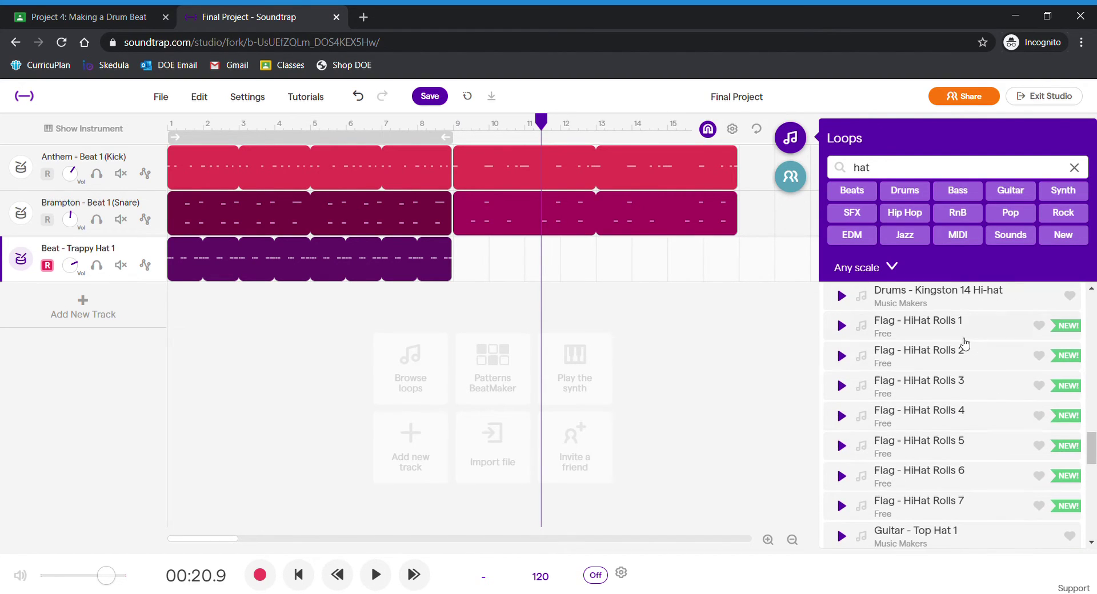
{"action": "left_click", "coordinate": [969, 367]}
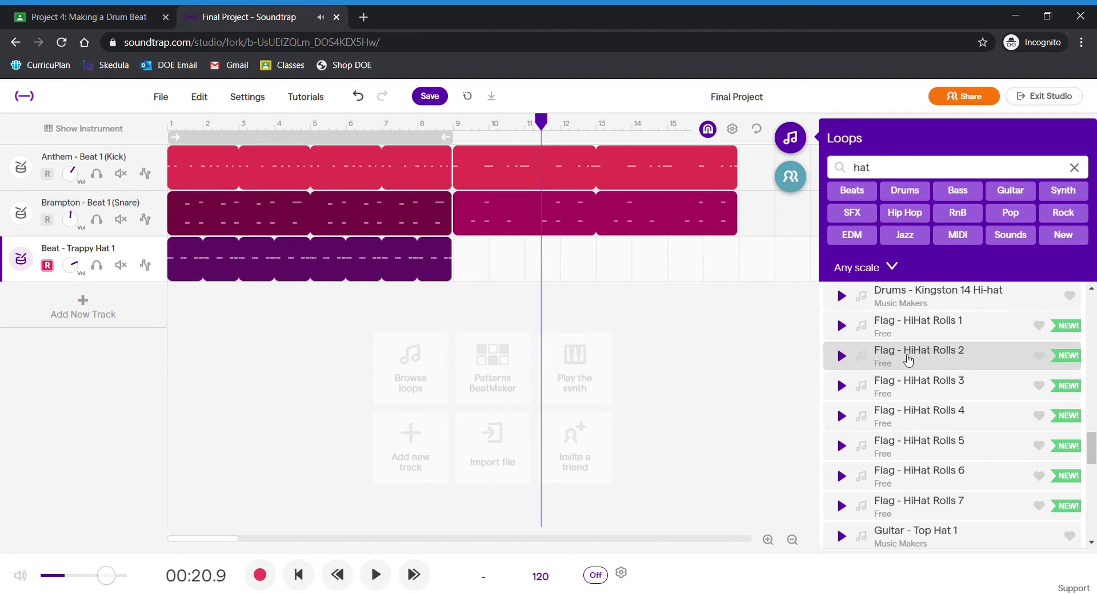
{"action": "left_click_drag", "start_coordinate": [909, 360], "coordinate": [458, 261]}
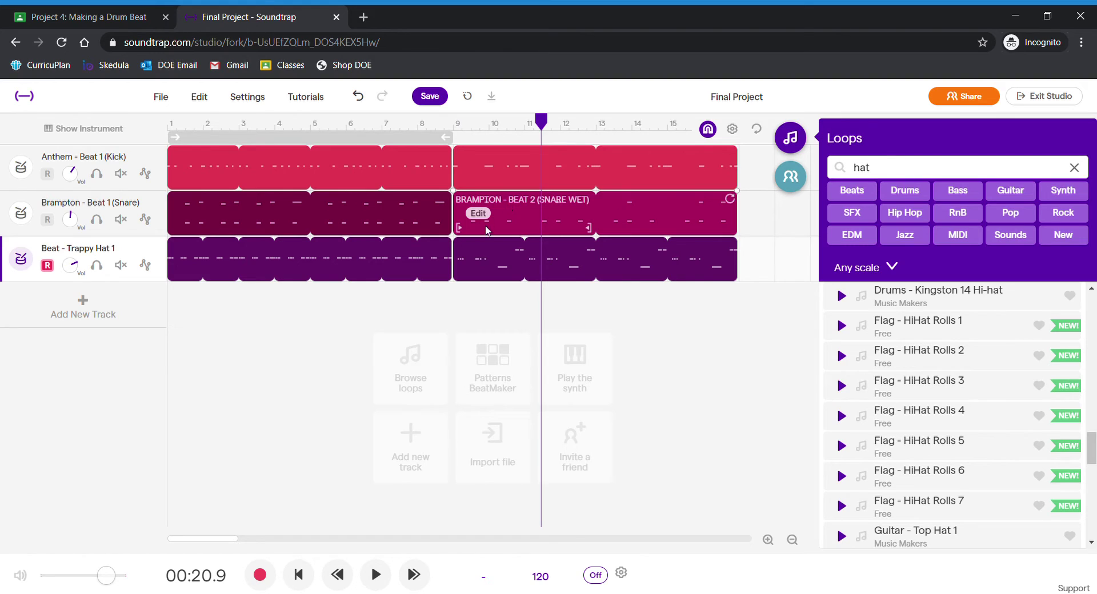
Play the second section from the start of bar 9 with the kick, snare and hat loops together
{"action": "left_click", "coordinate": [421, 124]}
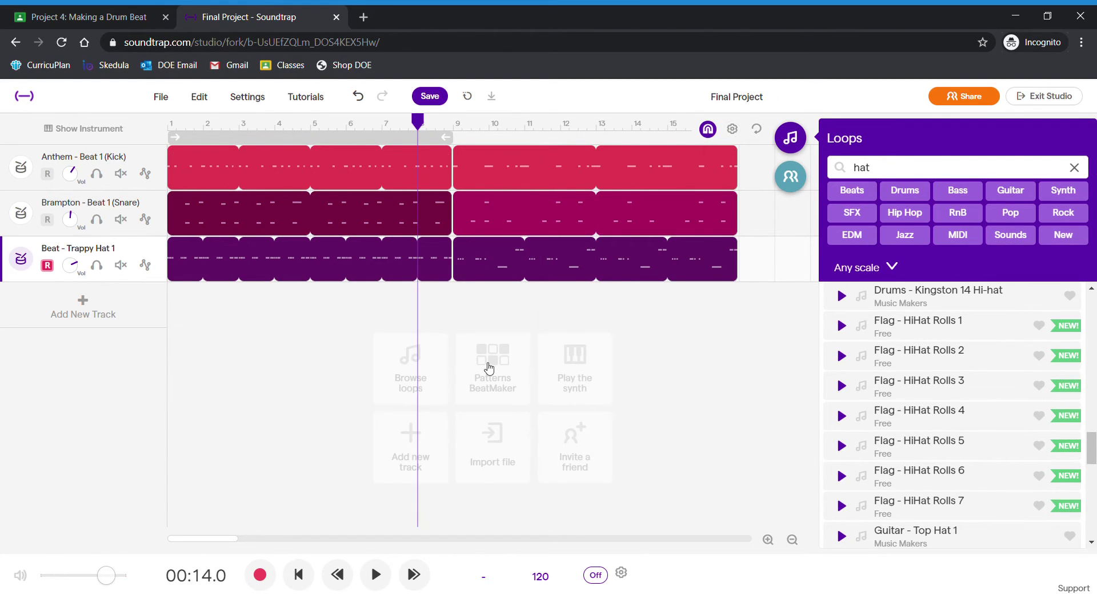
{"action": "left_click", "coordinate": [457, 127]}
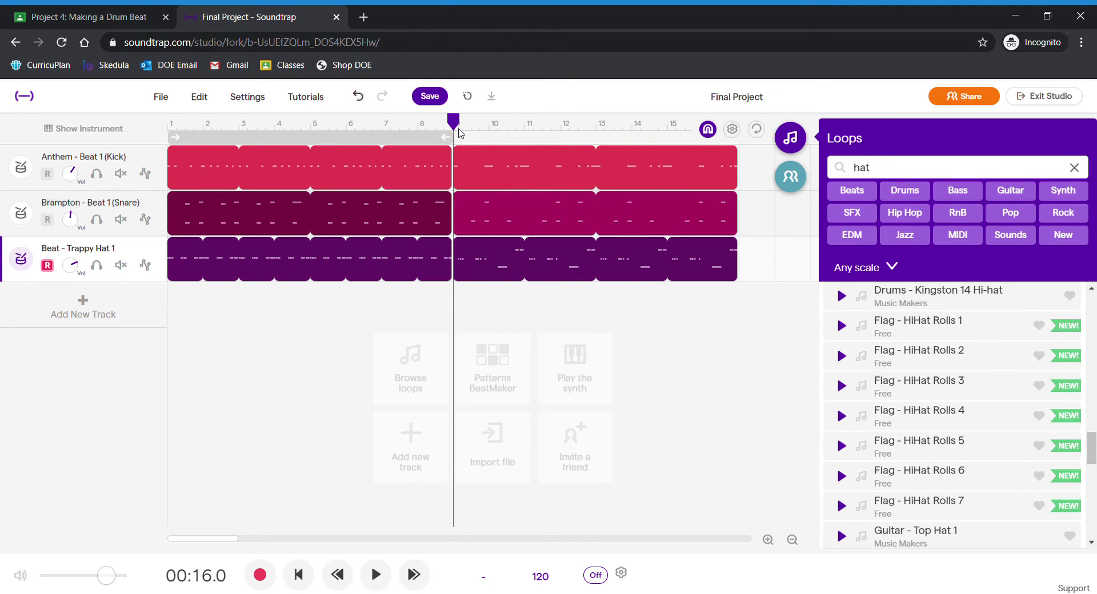
{"action": "mouse_move", "coordinate": [455, 126]}
{"action": "left_mouse_down"}
{"action": "mouse_move", "coordinate": [435, 126]}
{"action": "mouse_move", "coordinate": [455, 128]}
{"action": "left_mouse_up"}
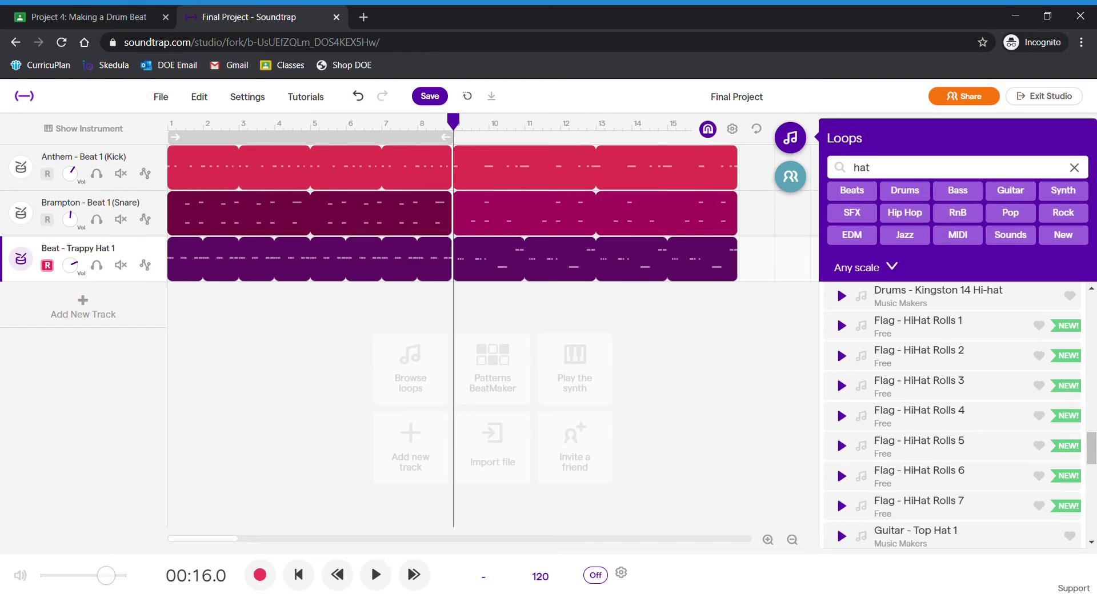
{"action": "left_click", "coordinate": [375, 575]}
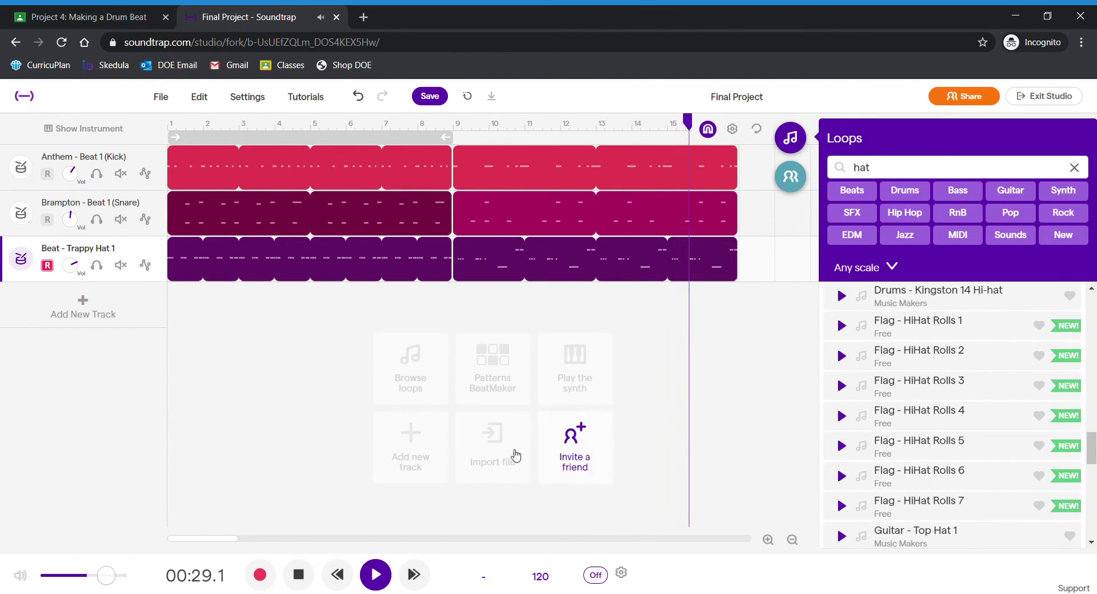
Play all tracks from bar 7 into the second section to hear the change between the two beats
{"action": "left_click", "coordinate": [298, 574]}
{"action": "left_click", "coordinate": [298, 574]}
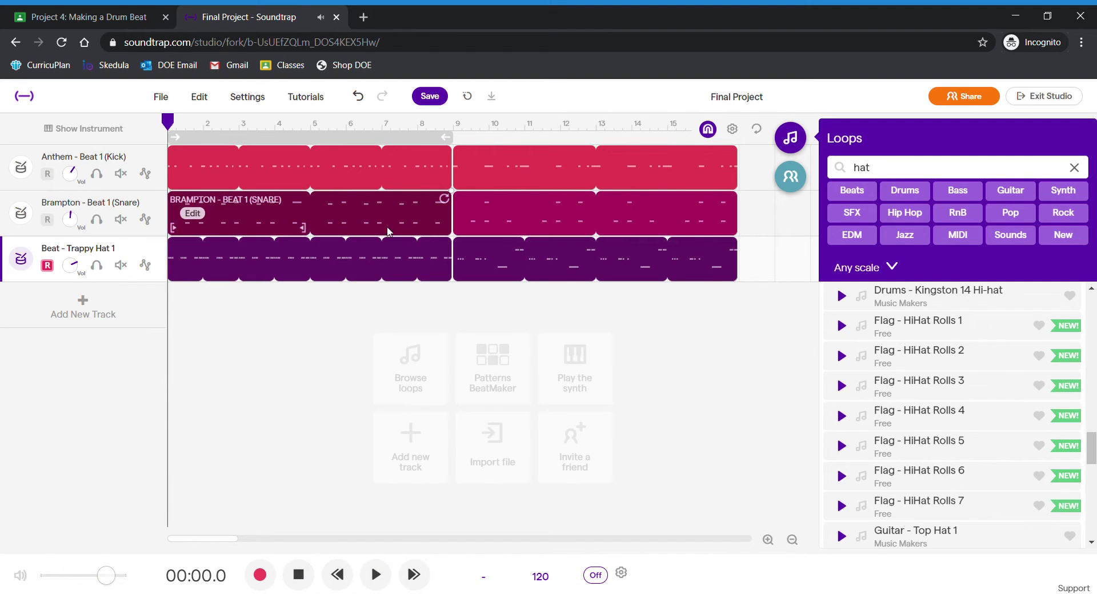
{"action": "left_click", "coordinate": [383, 127]}
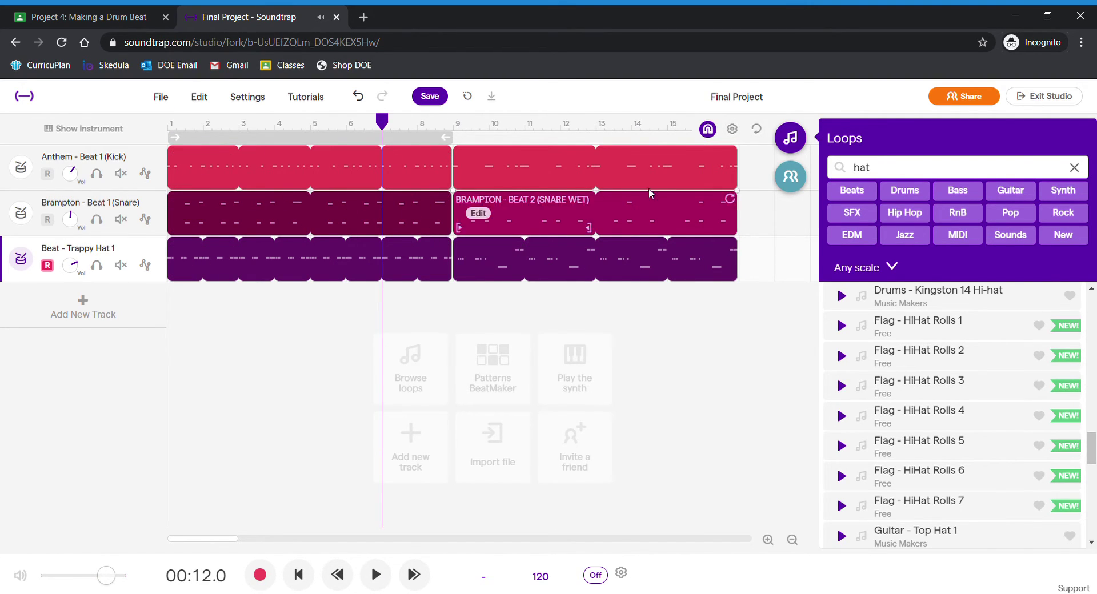
{"action": "key", "text": "space"}
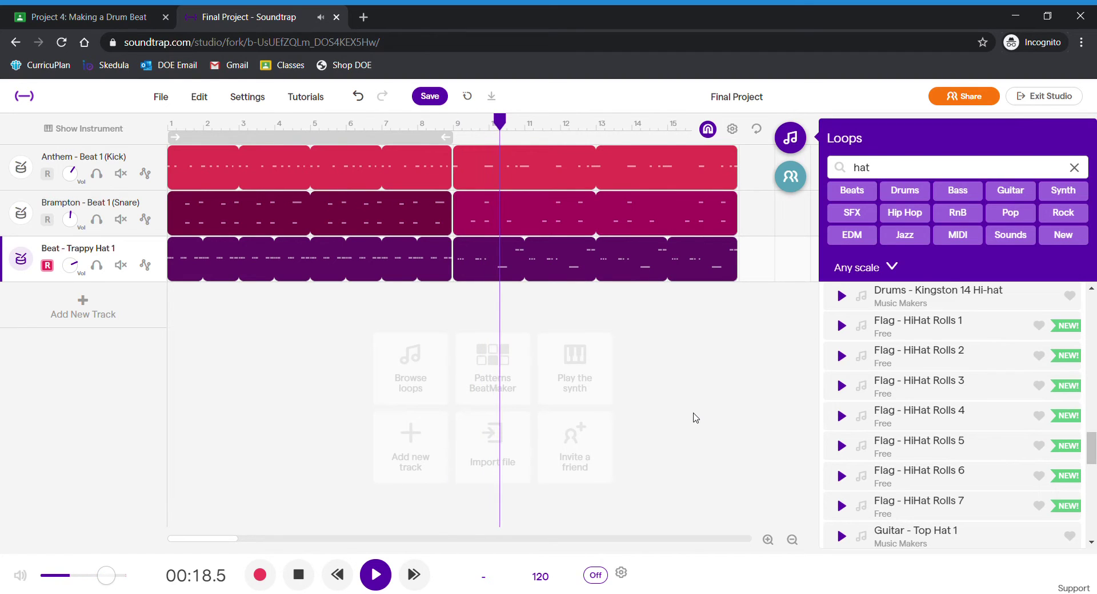
{"action": "left_click", "coordinate": [299, 574]}
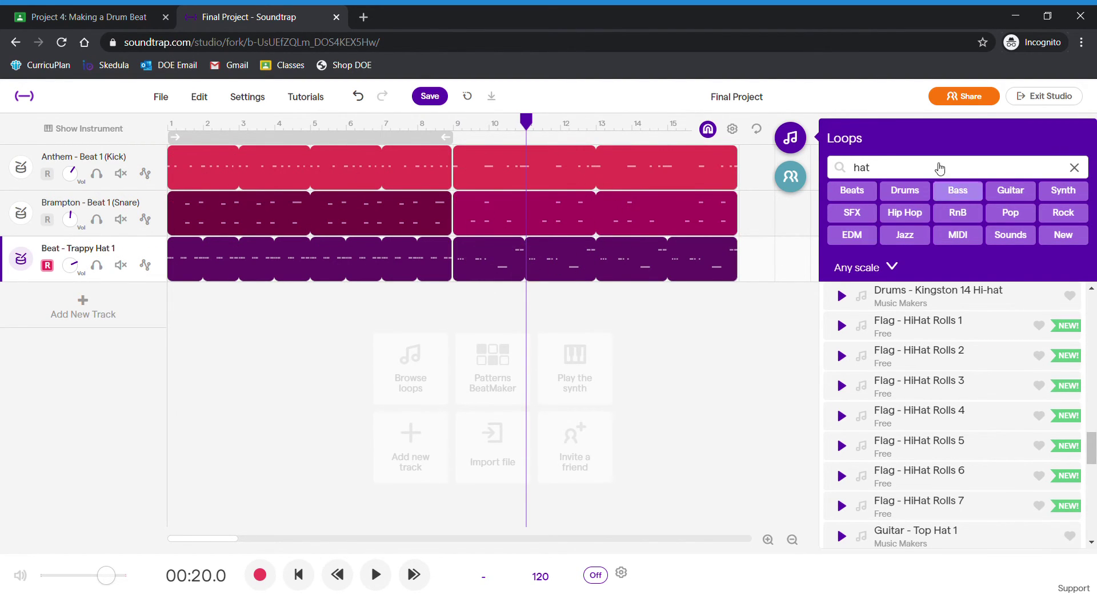
Turn the snare and hat track volumes down low and start playback from the beginning of the song
{"action": "left_click", "coordinate": [802, 147]}
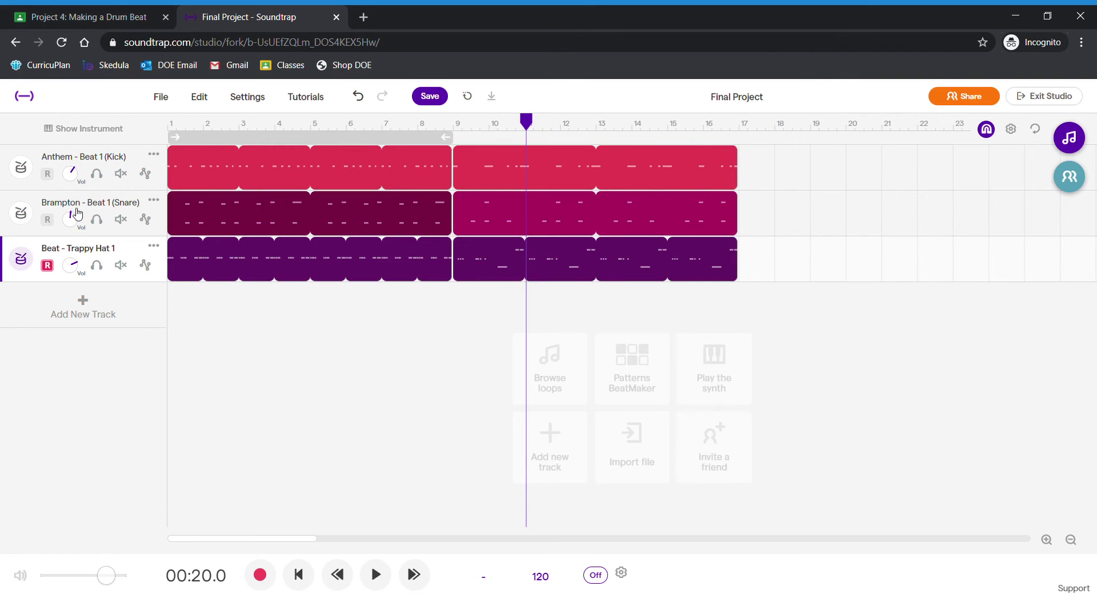
{"action": "left_click_drag", "start_coordinate": [76, 273], "coordinate": [87, 282]}
{"action": "left_click_drag", "start_coordinate": [76, 210], "coordinate": [75, 234]}
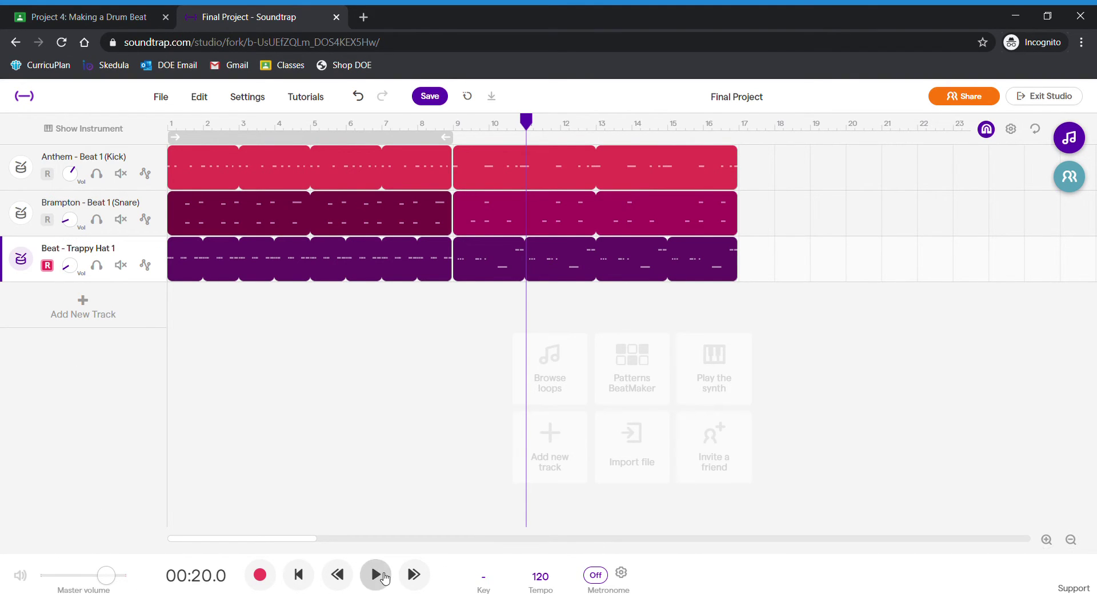
{"action": "left_click", "coordinate": [384, 579]}
{"action": "left_click", "coordinate": [298, 575]}
{"action": "left_click", "coordinate": [376, 576]}
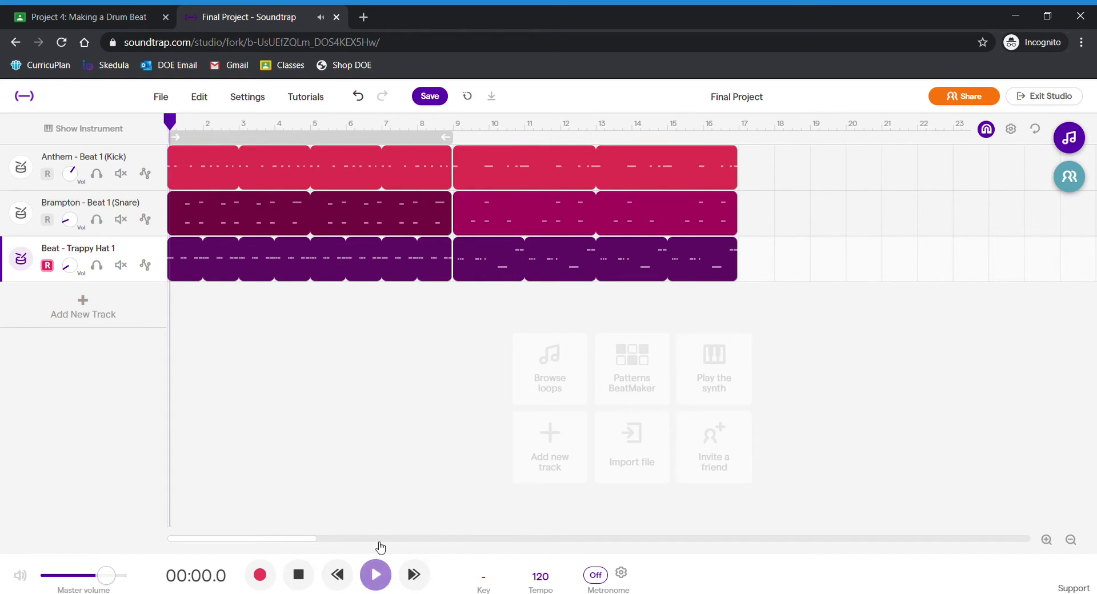
Balance the mix during playback by raising the kick, snare and hat track volumes, with the hats at mid level, and save the project
{"action": "left_click_drag", "start_coordinate": [71, 157], "coordinate": [71, 161]}
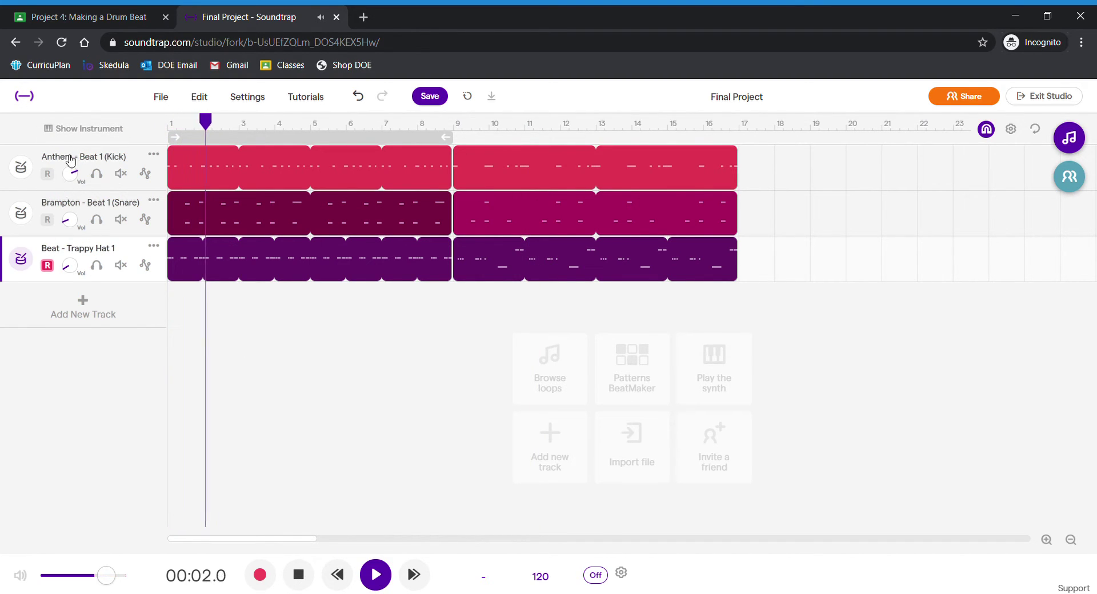
{"action": "left_click_drag", "start_coordinate": [68, 215], "coordinate": [67, 37]}
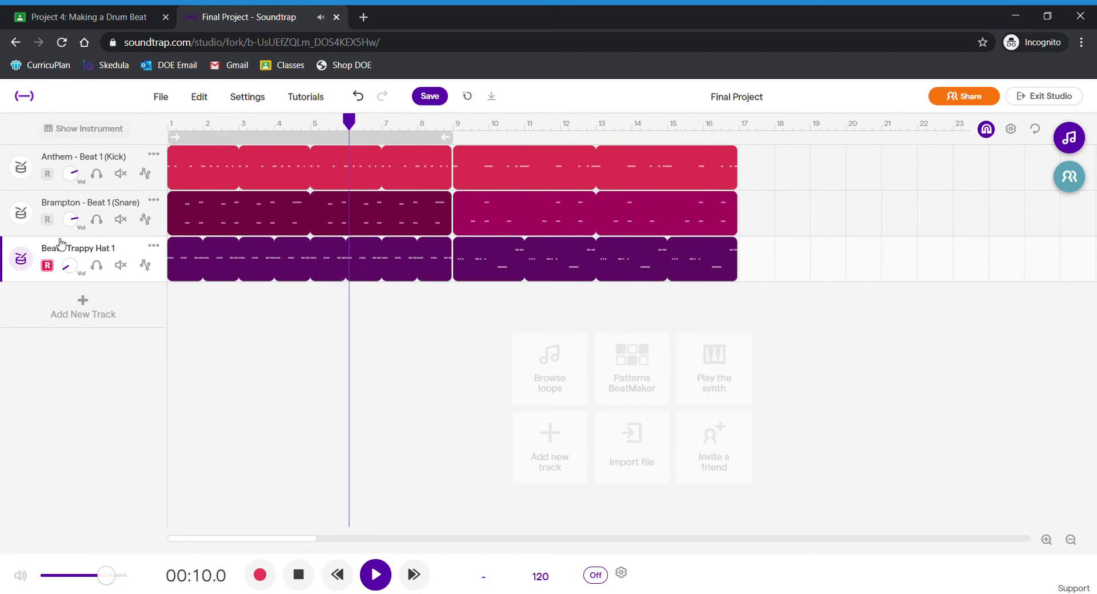
{"action": "left_click_drag", "start_coordinate": [70, 266], "coordinate": [67, 166]}
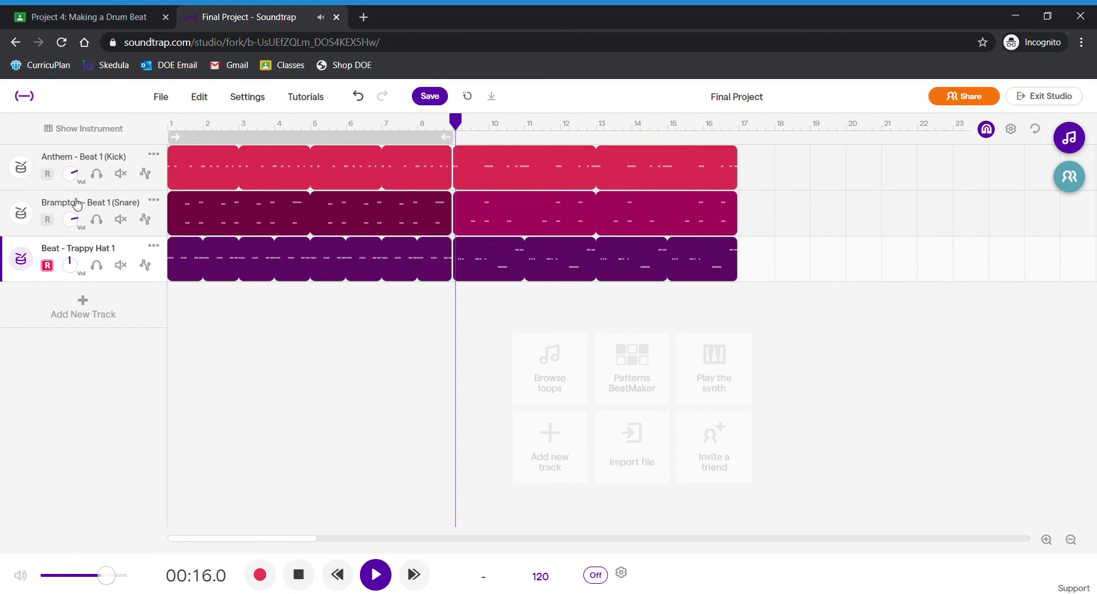
{"action": "left_click_drag", "start_coordinate": [72, 219], "coordinate": [79, 241]}
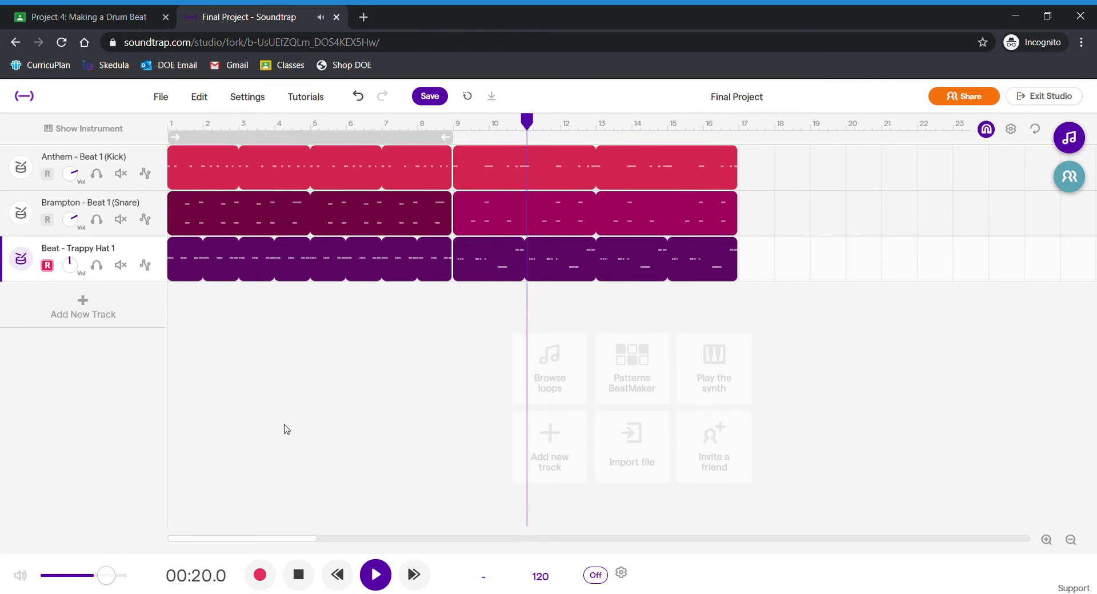
{"action": "left_click", "coordinate": [297, 576]}
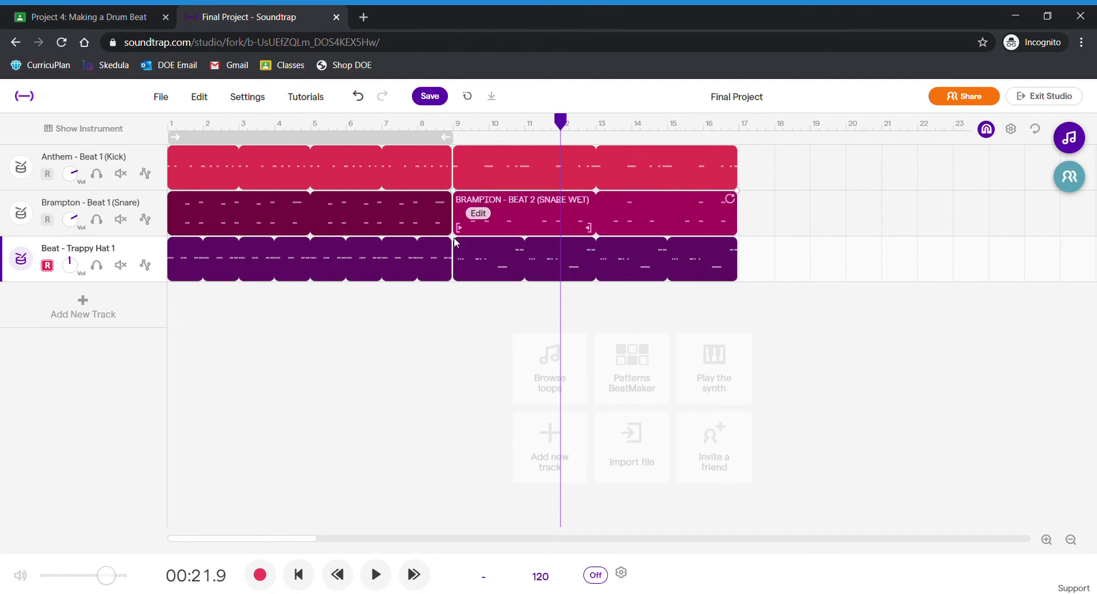
{"action": "left_click", "coordinate": [435, 97]}
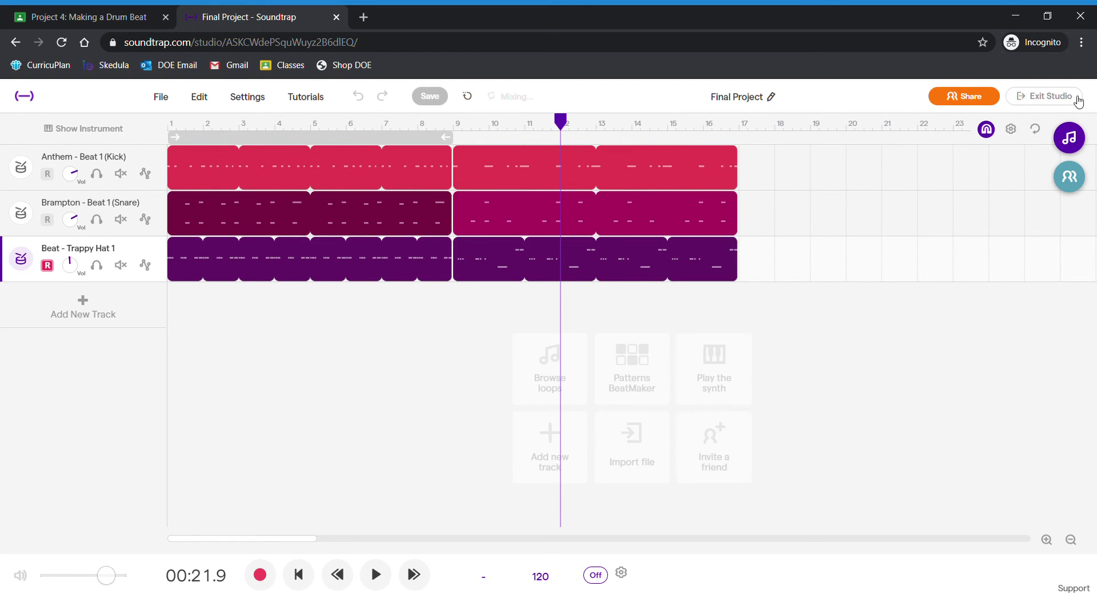
Preview Beat - Urban Orient Hats from the hat loops and place it on a new track across bars 1 to 8
{"action": "left_click", "coordinate": [1069, 138]}
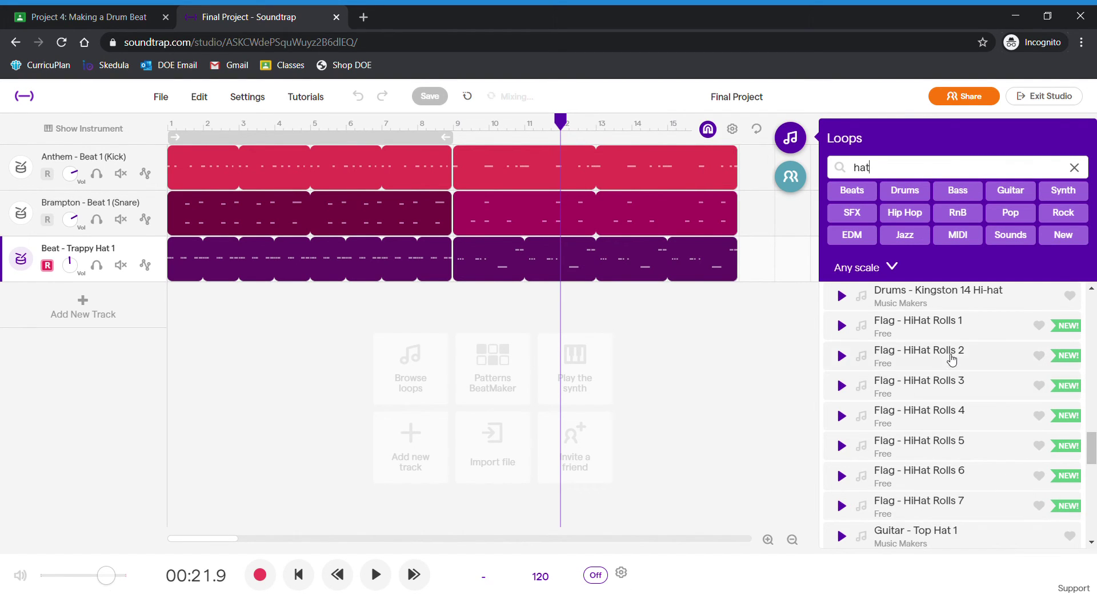
{"action": "scroll", "coordinate": [952, 359], "scroll_direction": "down", "scroll_amount": 5}
{"action": "scroll", "coordinate": [948, 369], "scroll_direction": "up", "scroll_amount": 10}
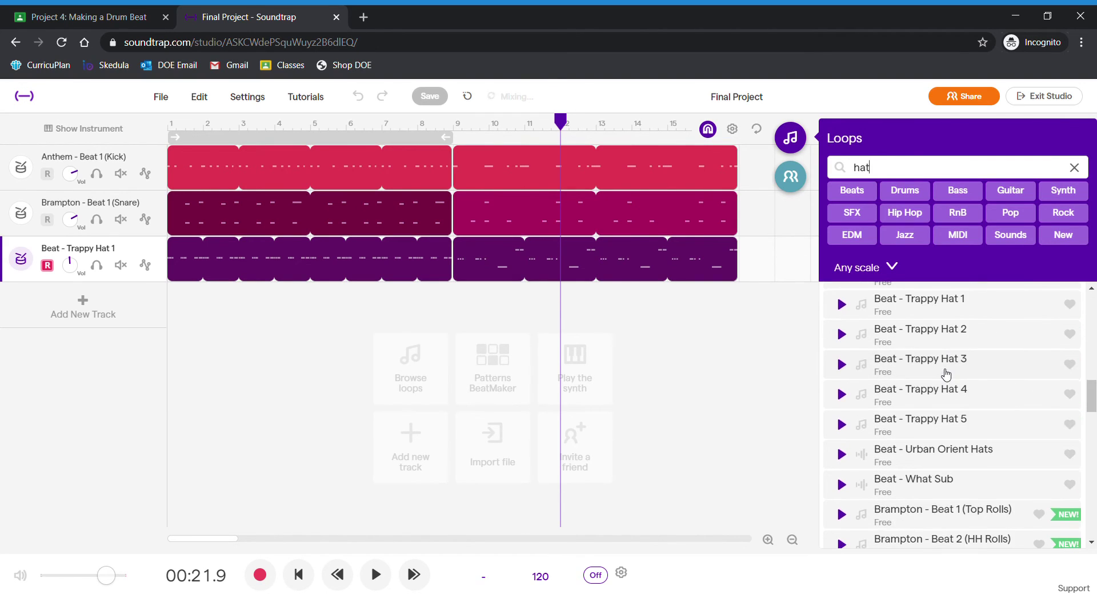
{"action": "scroll", "coordinate": [946, 376], "scroll_direction": "up", "scroll_amount": 3}
{"action": "scroll", "coordinate": [954, 378], "scroll_direction": "down", "scroll_amount": 4}
{"action": "left_click", "coordinate": [957, 382]}
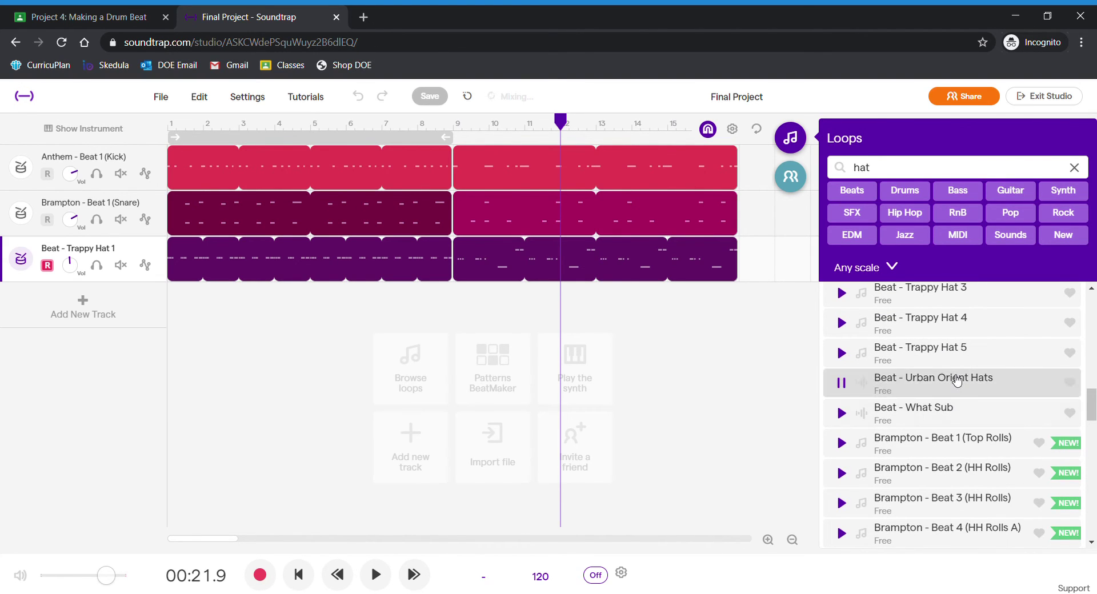
{"action": "left_click_drag", "start_coordinate": [919, 384], "coordinate": [172, 304]}
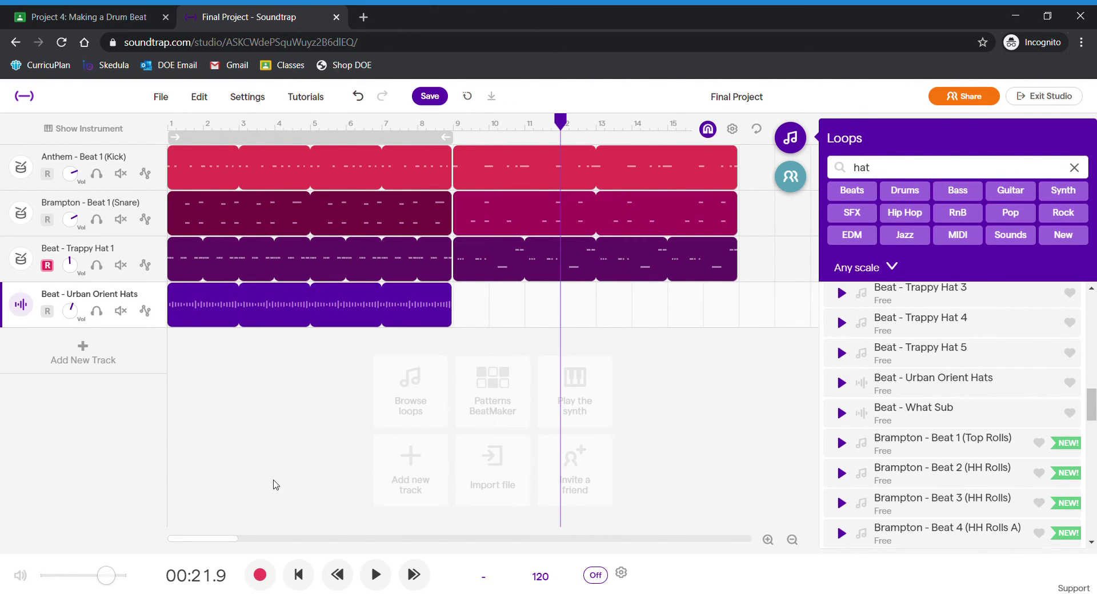
Search for "crash" loops, preview Beat - Club Crash, and place it on a new track across bars 9 to 16
{"action": "left_click", "coordinate": [908, 175]}
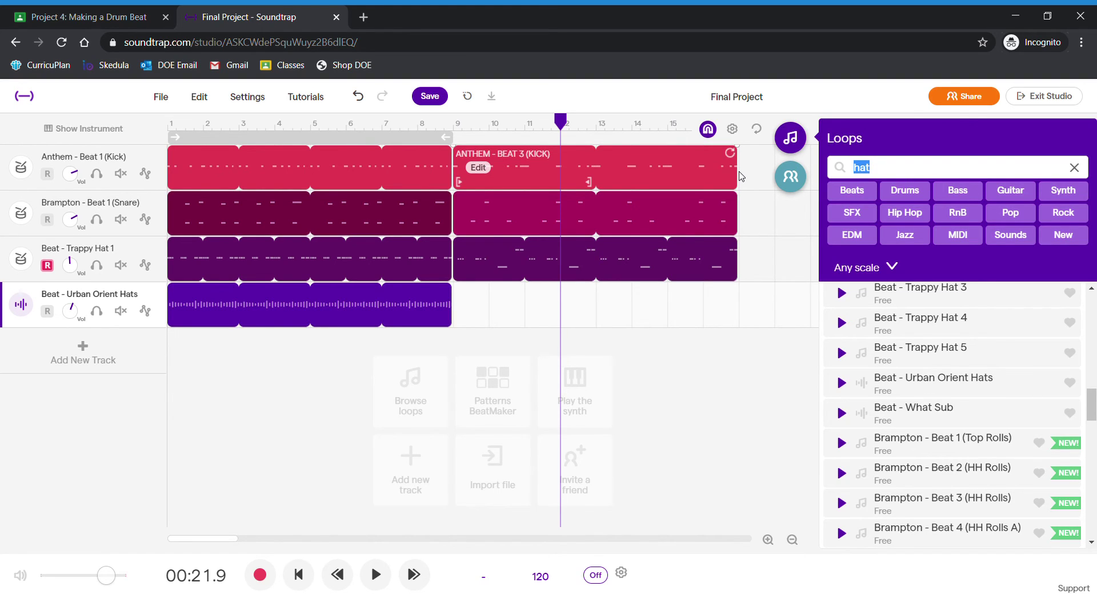
{"action": "type", "text": "crash"}
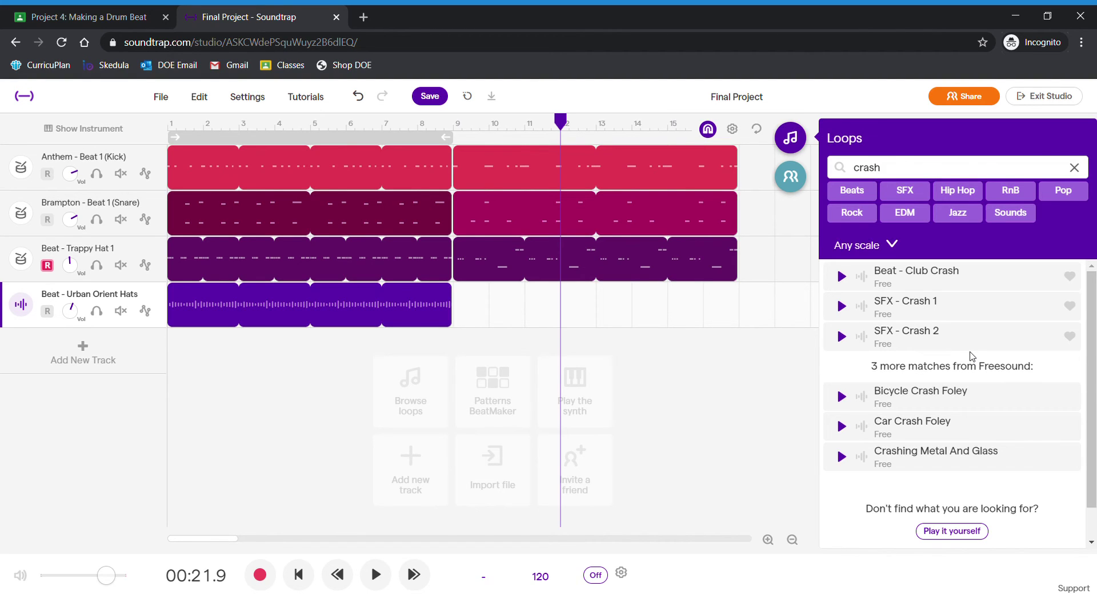
{"action": "left_click", "coordinate": [977, 281]}
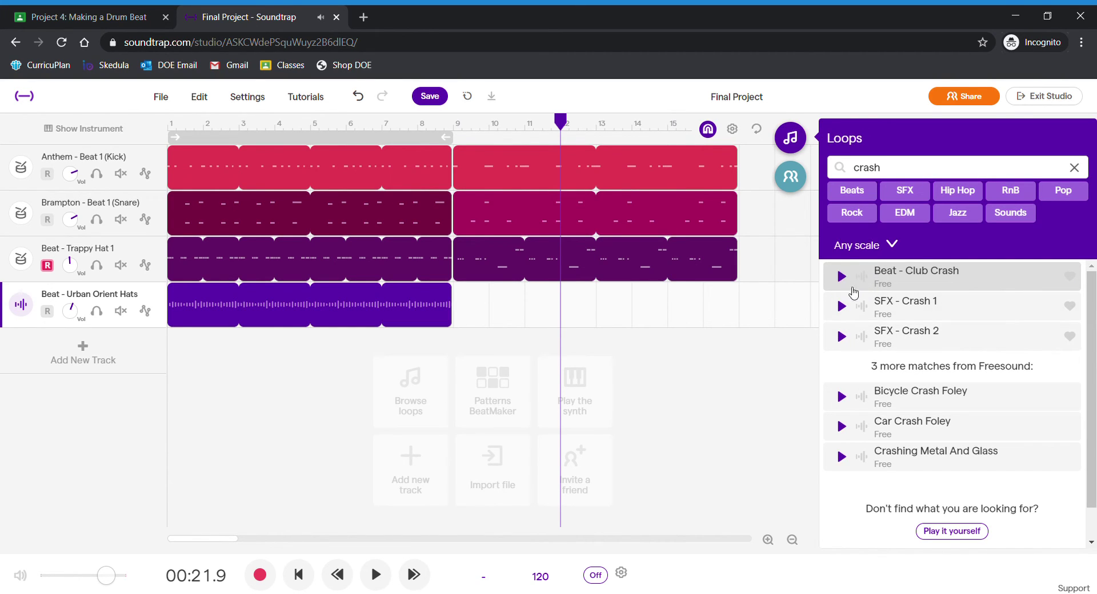
{"action": "left_click", "coordinate": [854, 291]}
{"action": "left_click_drag", "start_coordinate": [920, 284], "coordinate": [456, 376]}
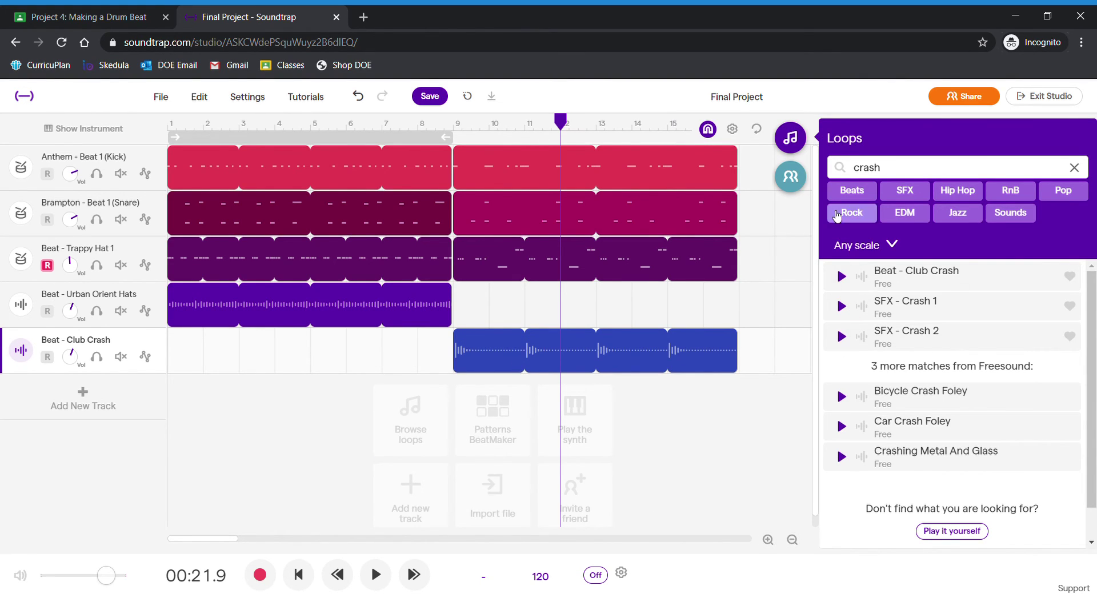
Search for "congas" loops and preview Beat - Hand Me A Groove 1
{"action": "double_click", "coordinate": [897, 170]}
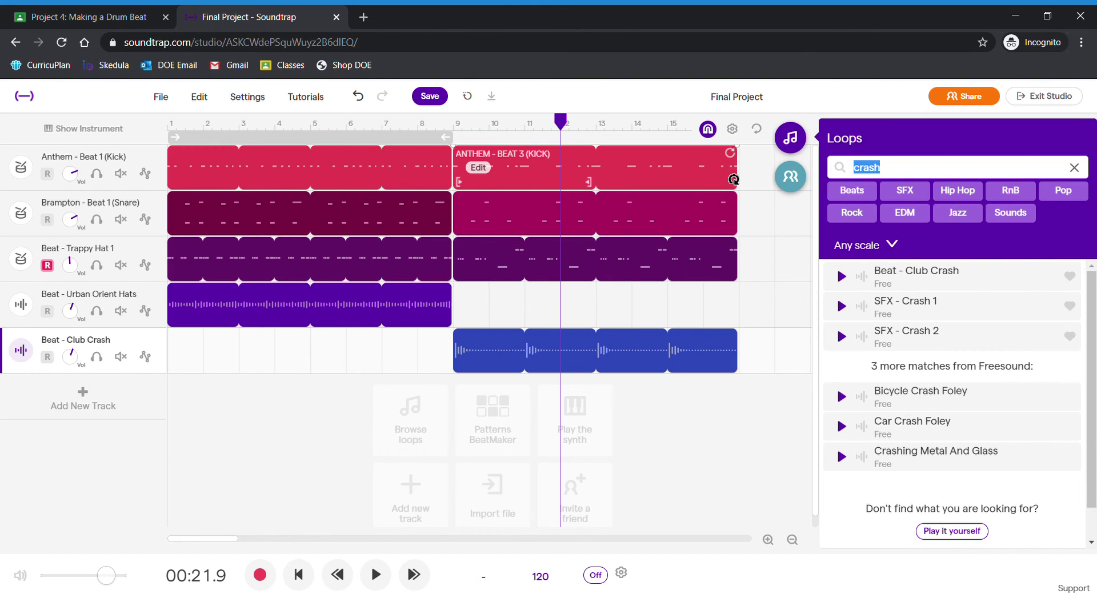
{"action": "type", "text": "cong"}
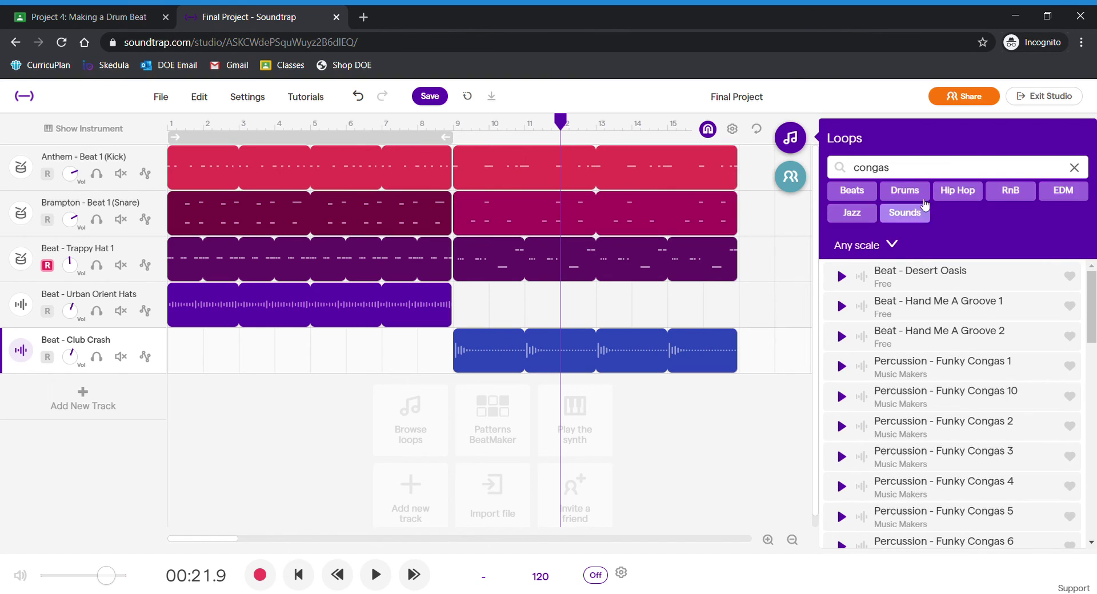
{"action": "left_click", "coordinate": [845, 310]}
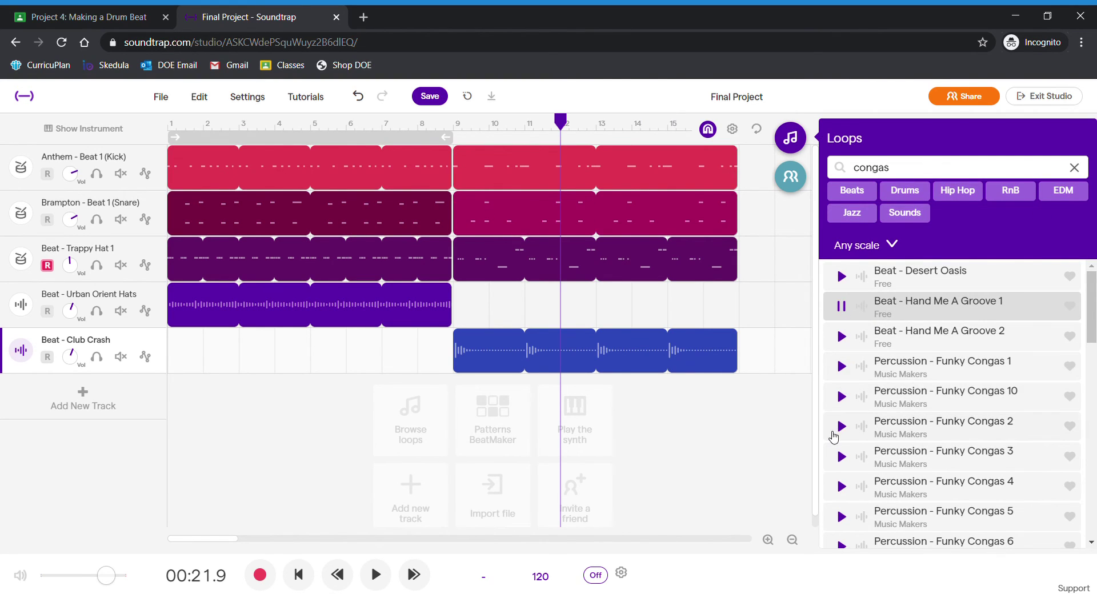
Search for "clave" loops, preview Corazón - Clave (Dembow), and place it on a new track across bars 9 to 16
{"action": "left_click_drag", "start_coordinate": [896, 168], "coordinate": [814, 170]}
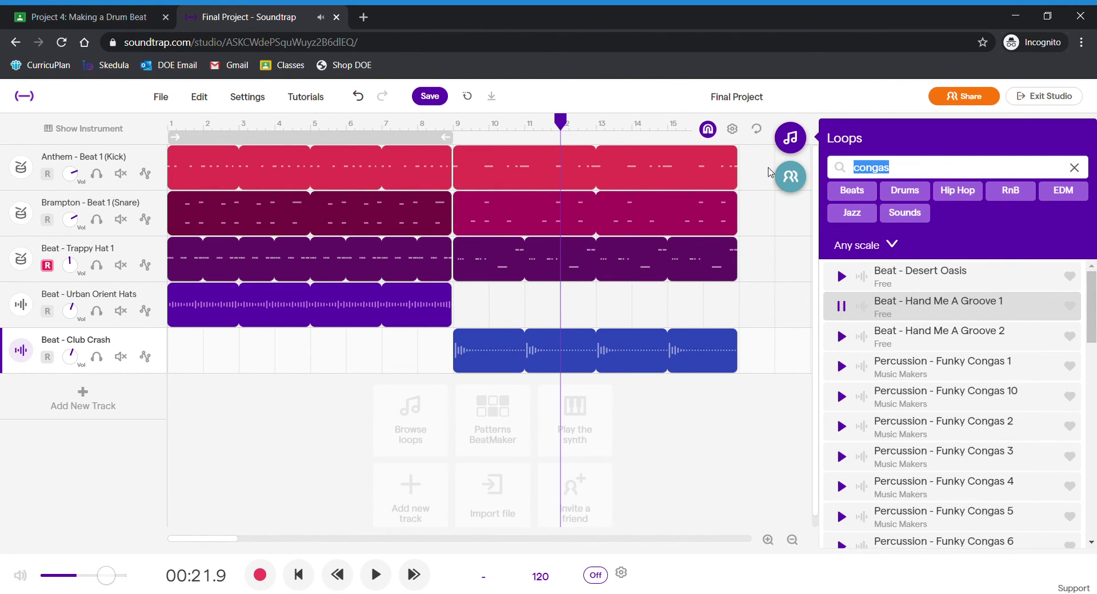
{"action": "type", "text": "clave"}
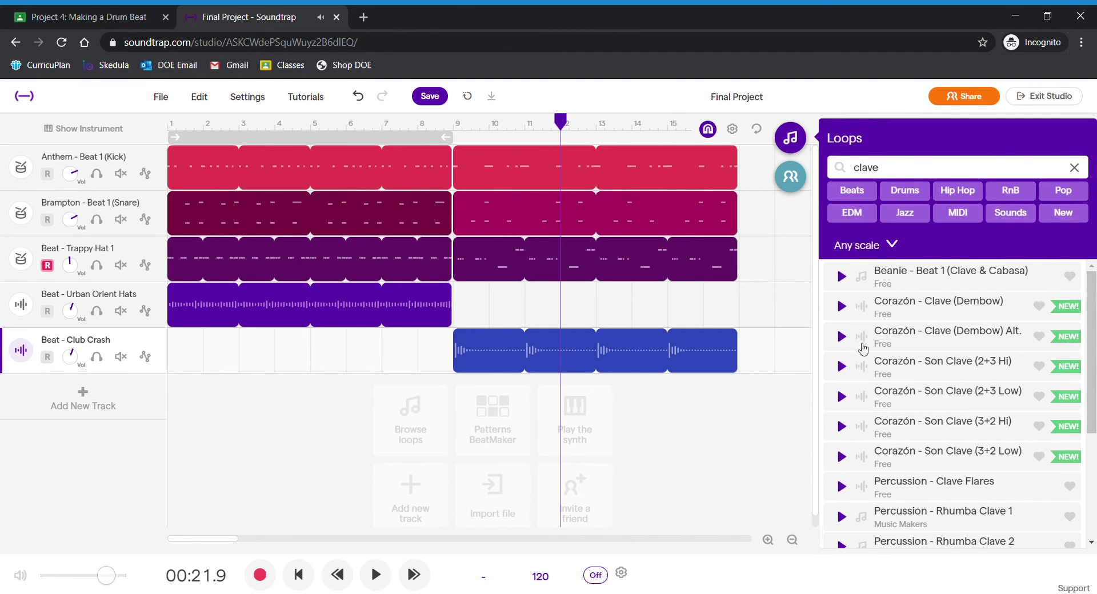
{"action": "left_click", "coordinate": [841, 307]}
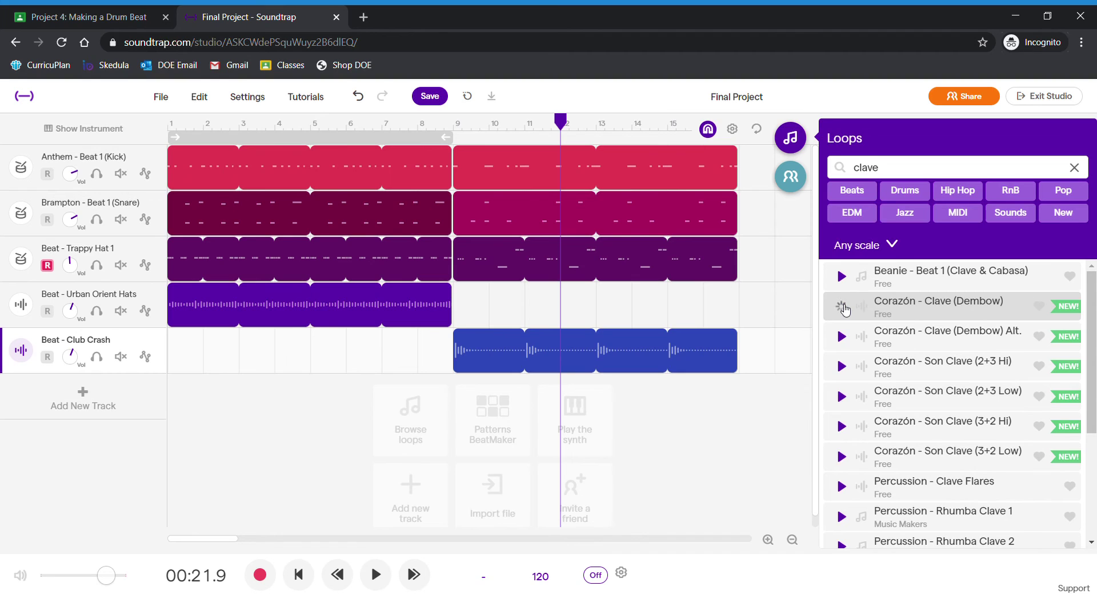
{"action": "left_click_drag", "start_coordinate": [917, 316], "coordinate": [460, 416]}
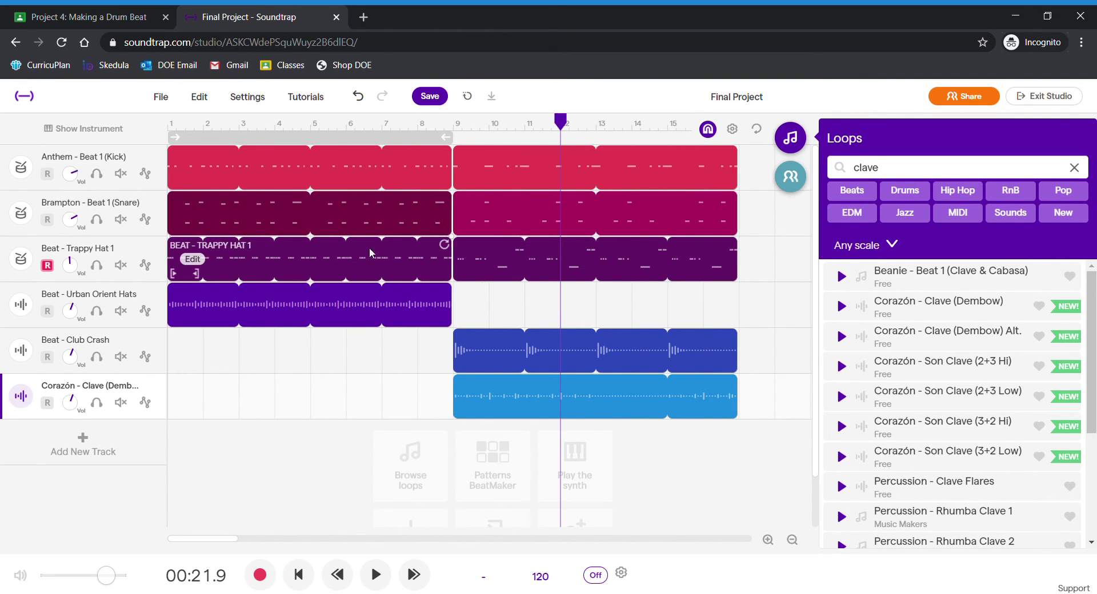
Play the whole song from the start with all six tracks and look over the finished arrangement
{"action": "left_click", "coordinate": [298, 574]}
{"action": "left_click", "coordinate": [376, 575]}
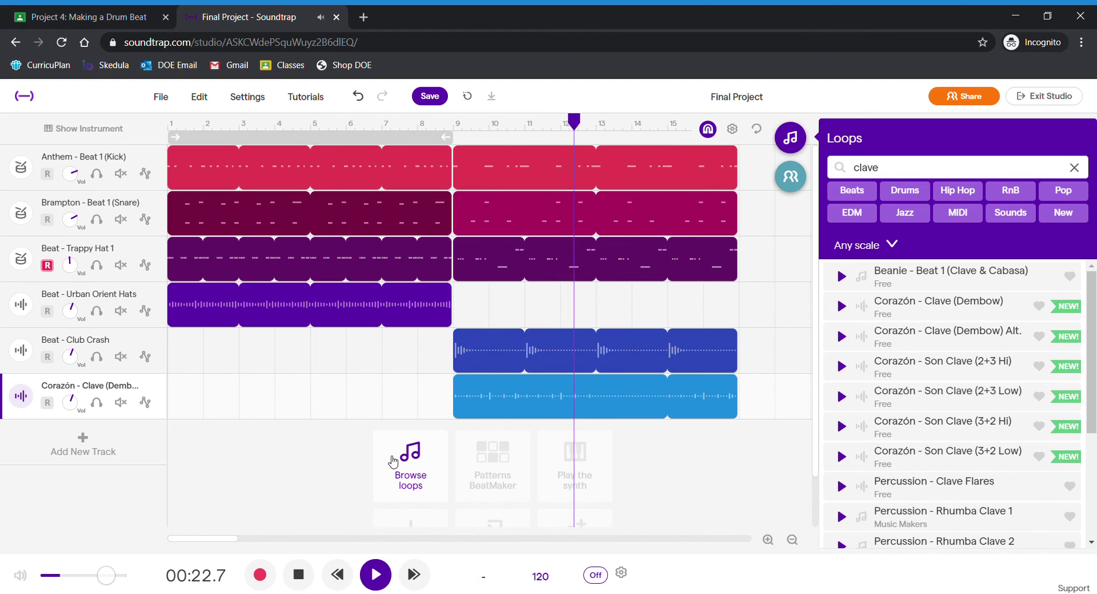
{"action": "left_click", "coordinate": [303, 579]}
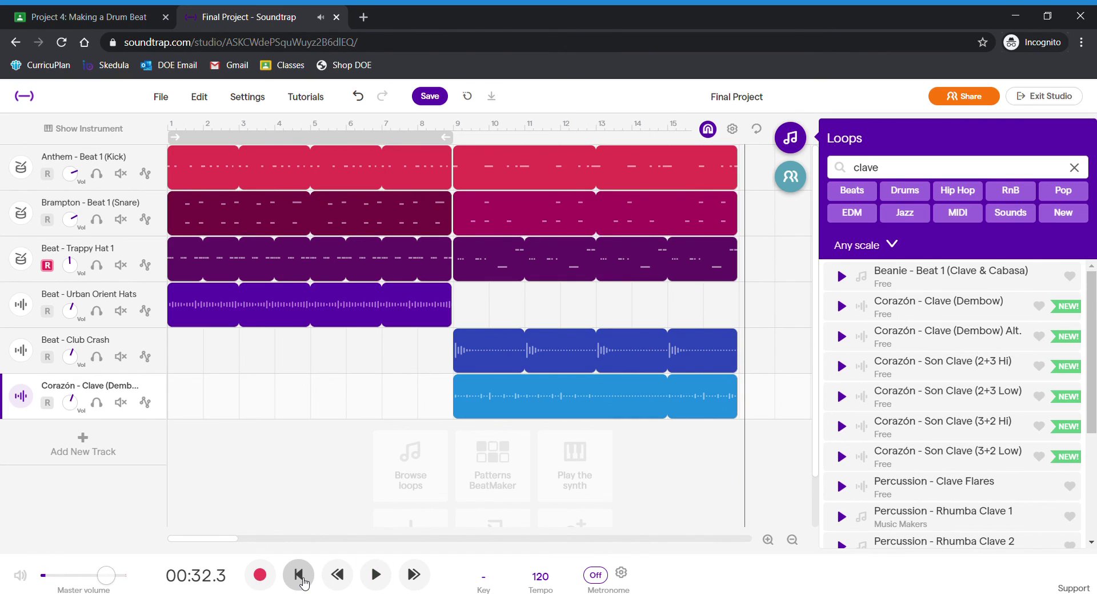
{"action": "scroll", "coordinate": [285, 400], "scroll_direction": "down", "scroll_amount": 1}
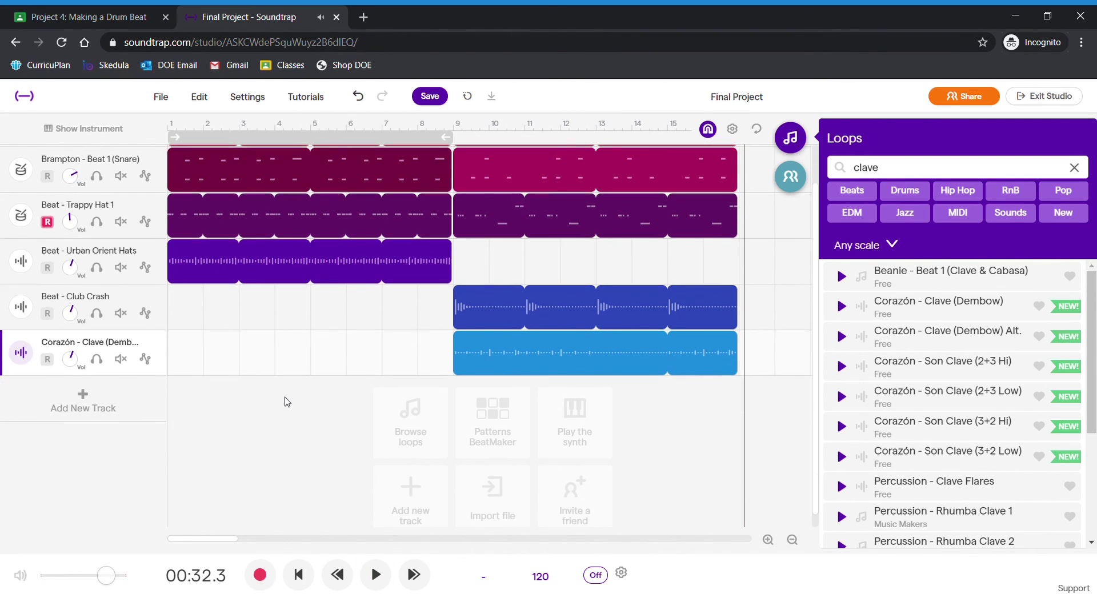
{"action": "scroll", "coordinate": [286, 400], "scroll_direction": "up", "scroll_amount": 1}
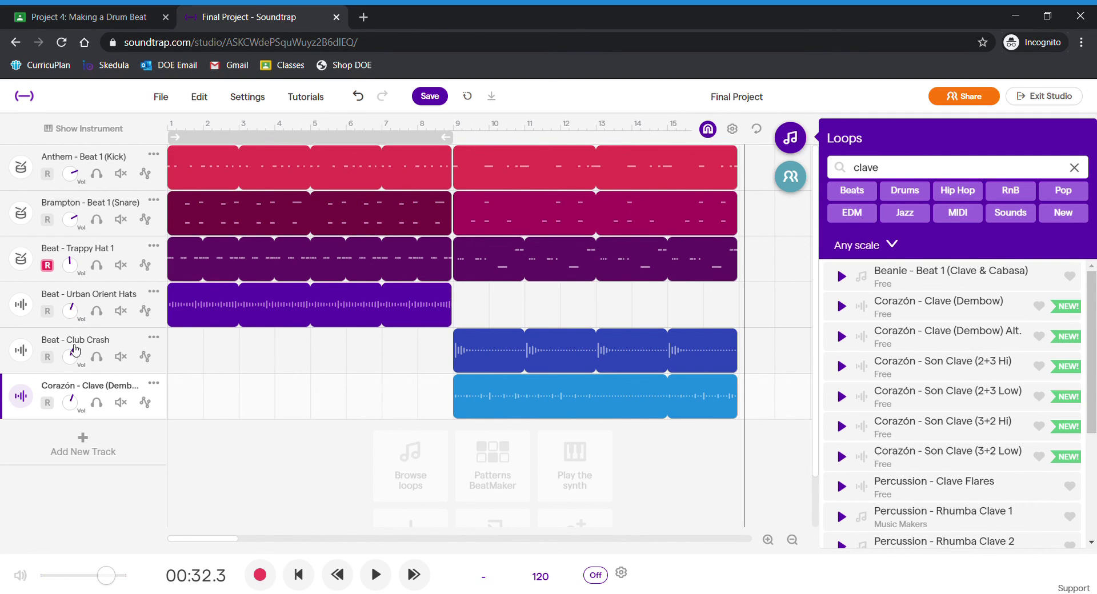
Lower the Urban Orient Hats and Corazón - Clave track volumes, raise the Club Crash slightly, and save the project
{"action": "left_click_drag", "start_coordinate": [71, 298], "coordinate": [72, 323]}
{"action": "left_click_drag", "start_coordinate": [73, 407], "coordinate": [73, 424]}
{"action": "key", "text": "ctrl+s"}
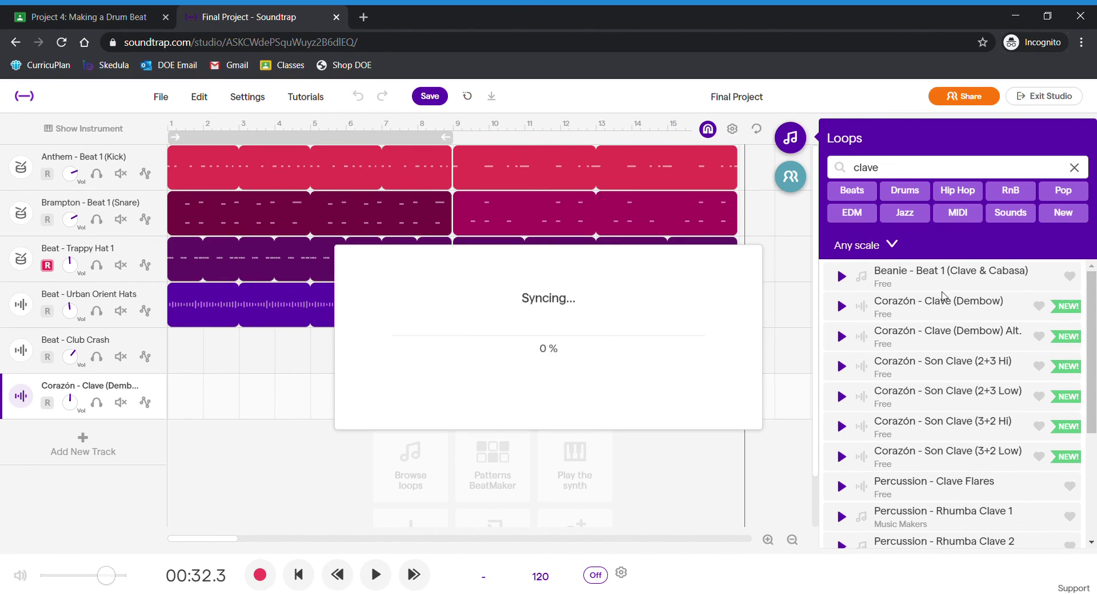